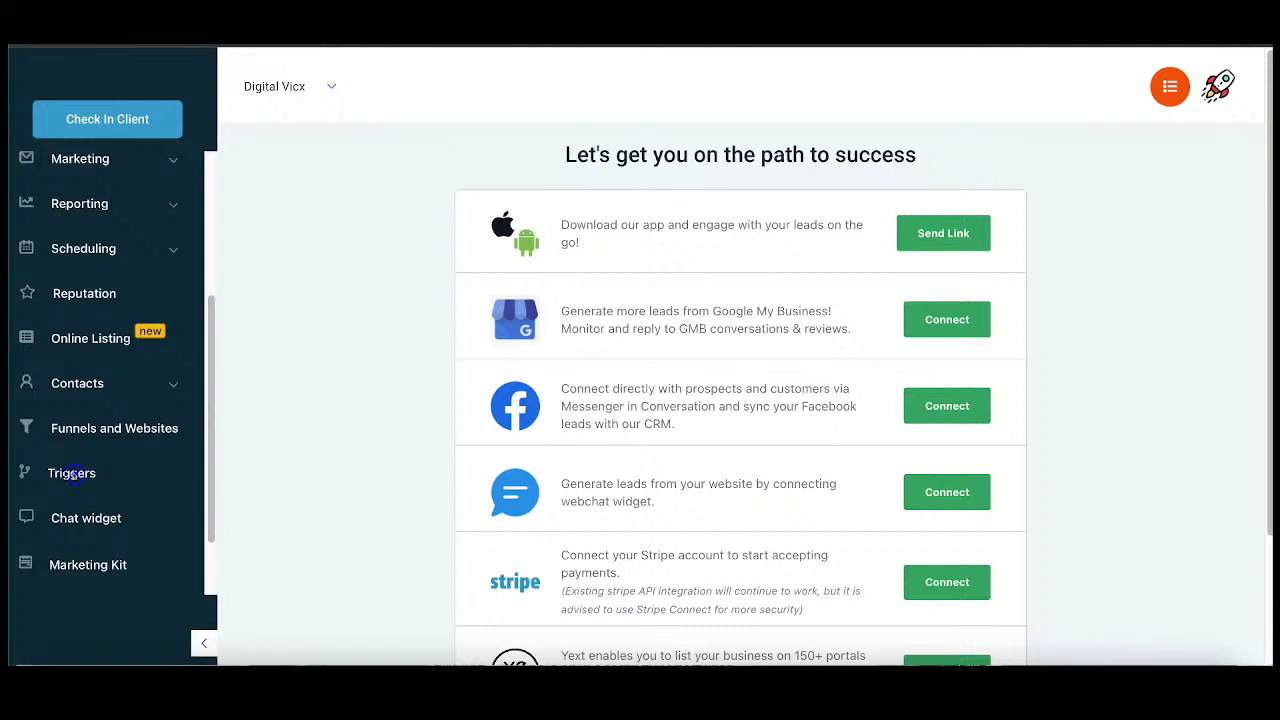
Step: Delete the existing SOM TEST trigger from the Triggers list
left_click(72, 475)
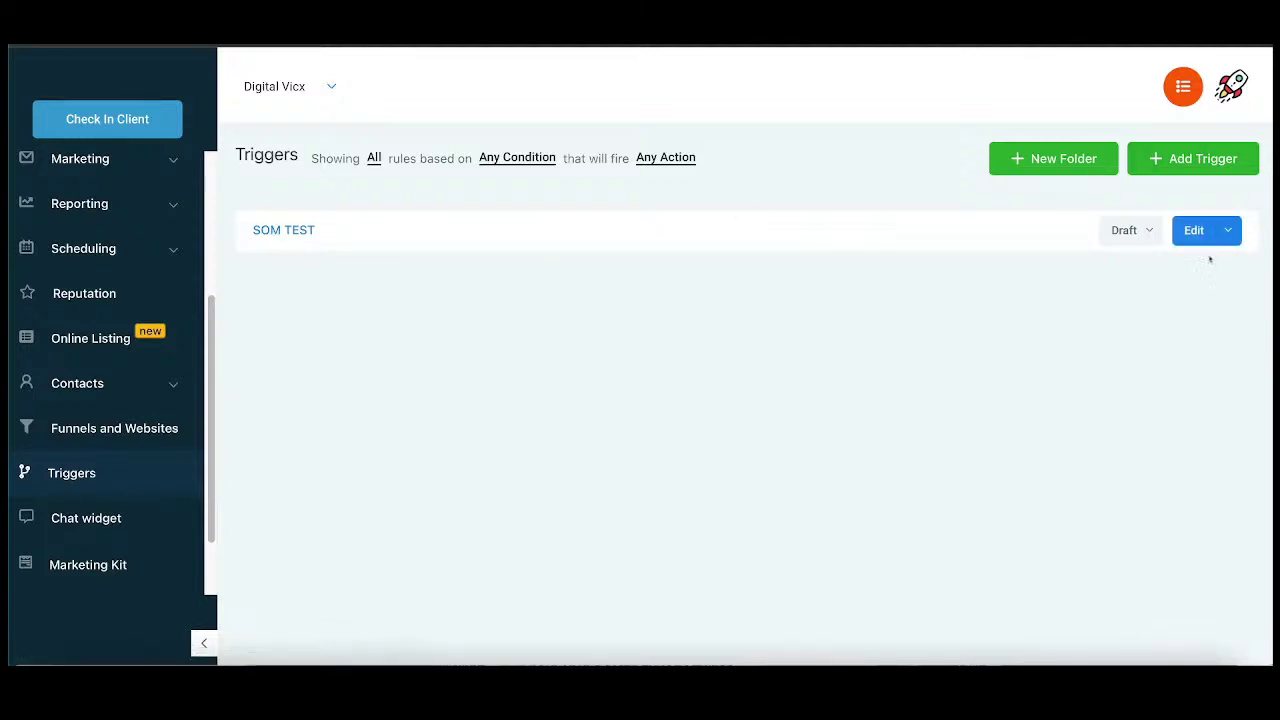
left_click(1228, 230)
left_click(1141, 292)
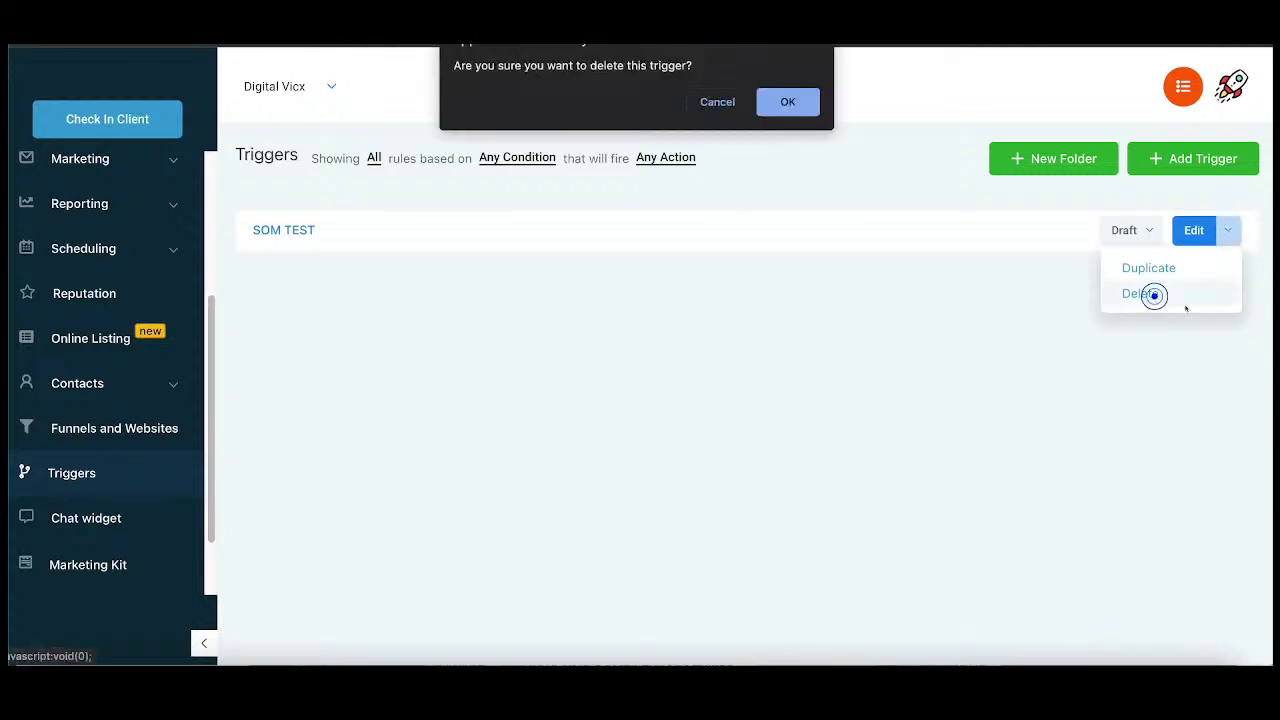
left_click(812, 103)
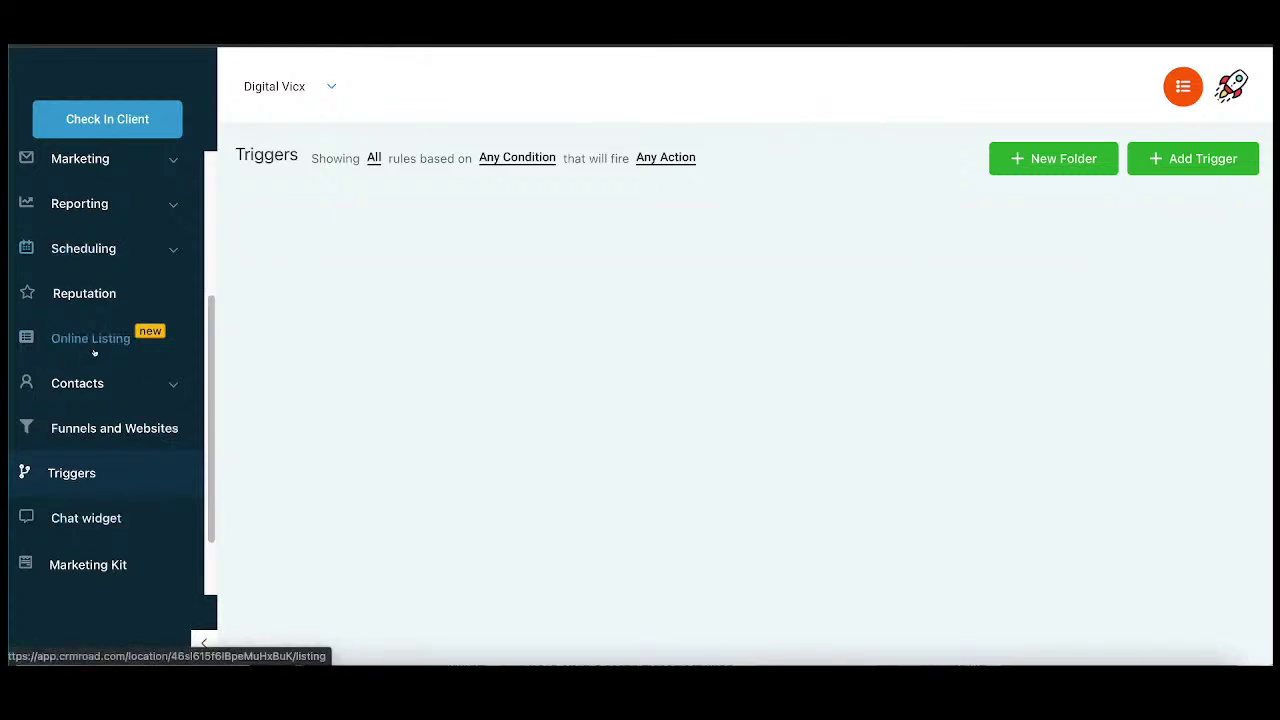
scroll(75, 248, "up", 3)
scroll(90, 330, "down", 4)
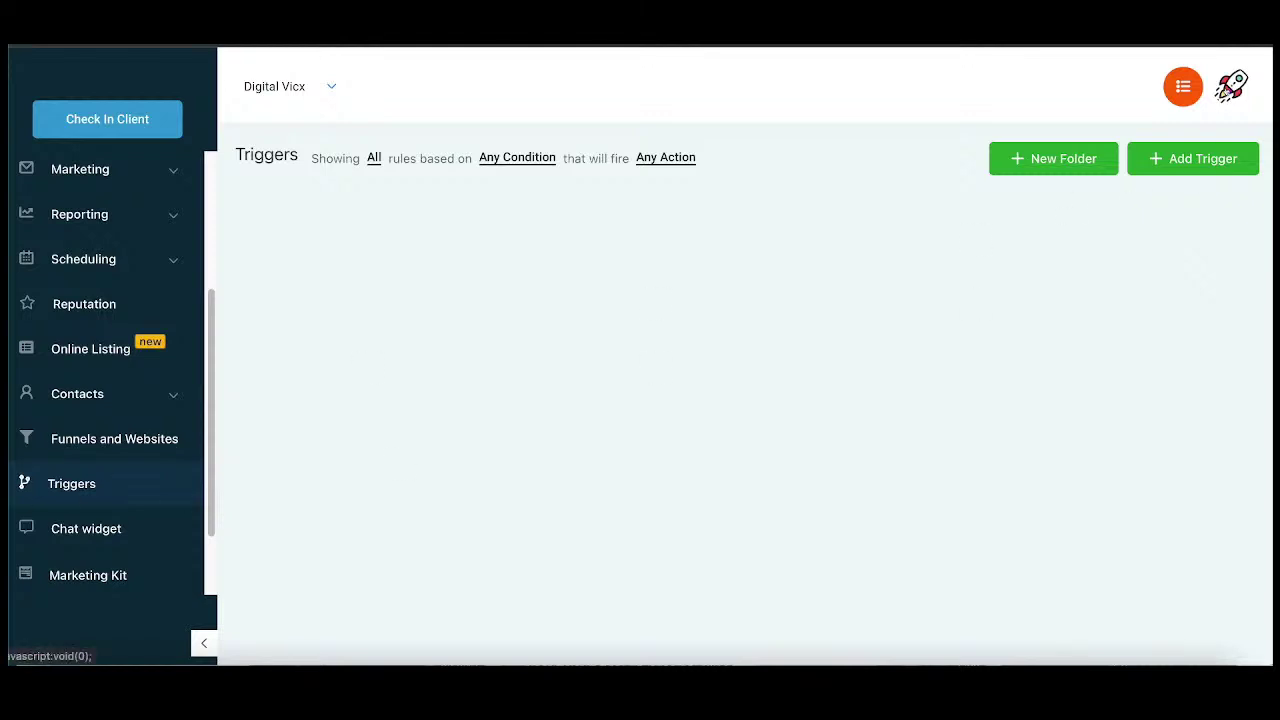
left_click(1231, 100)
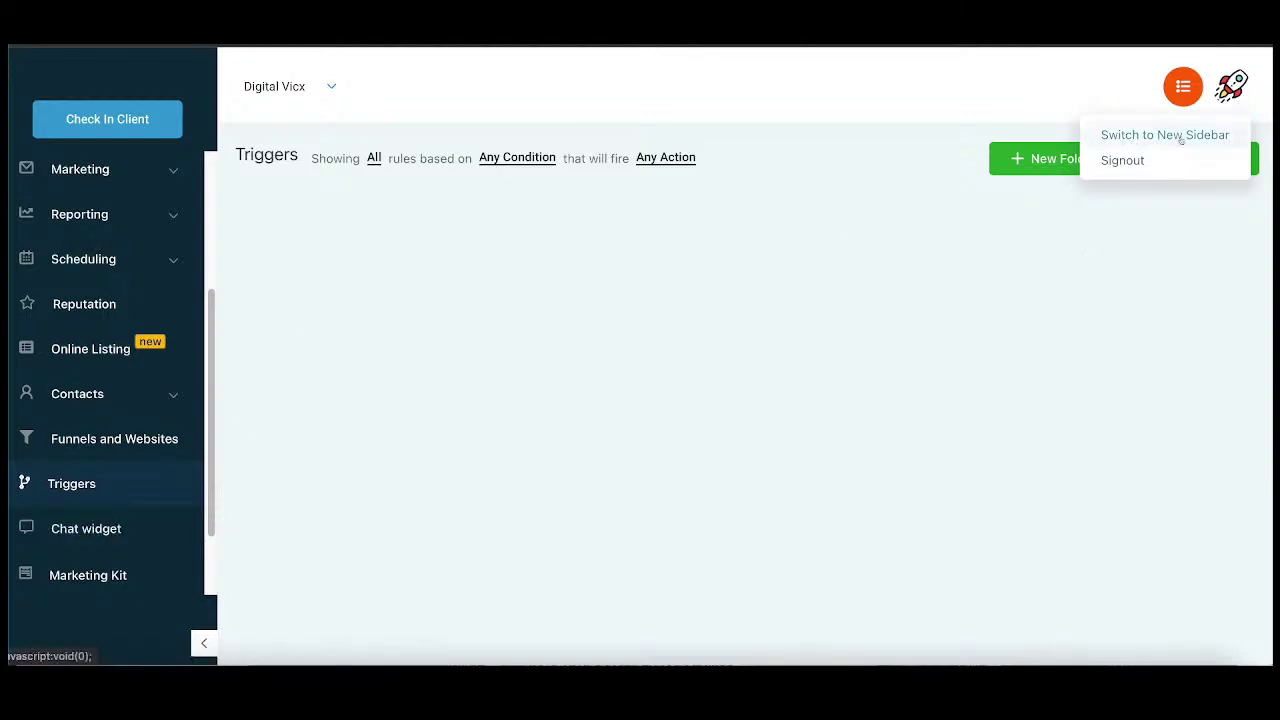
left_click(1222, 90)
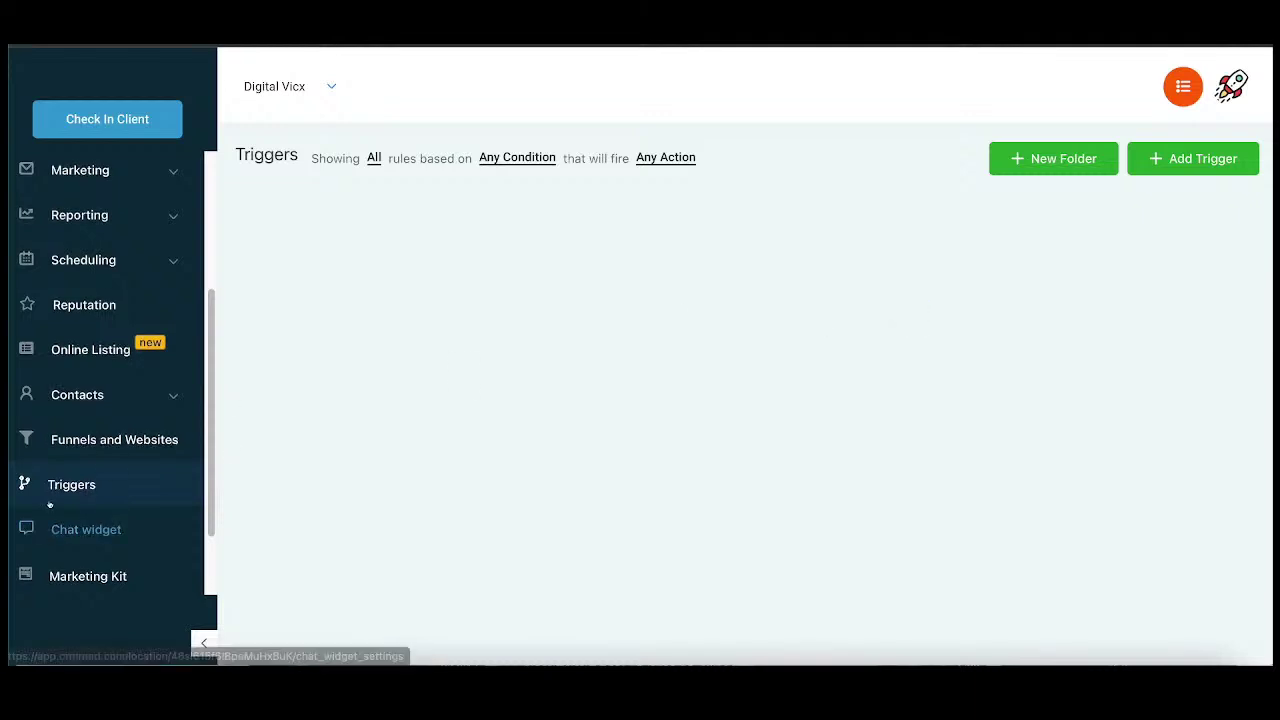
scroll(43, 525, "up", 1)
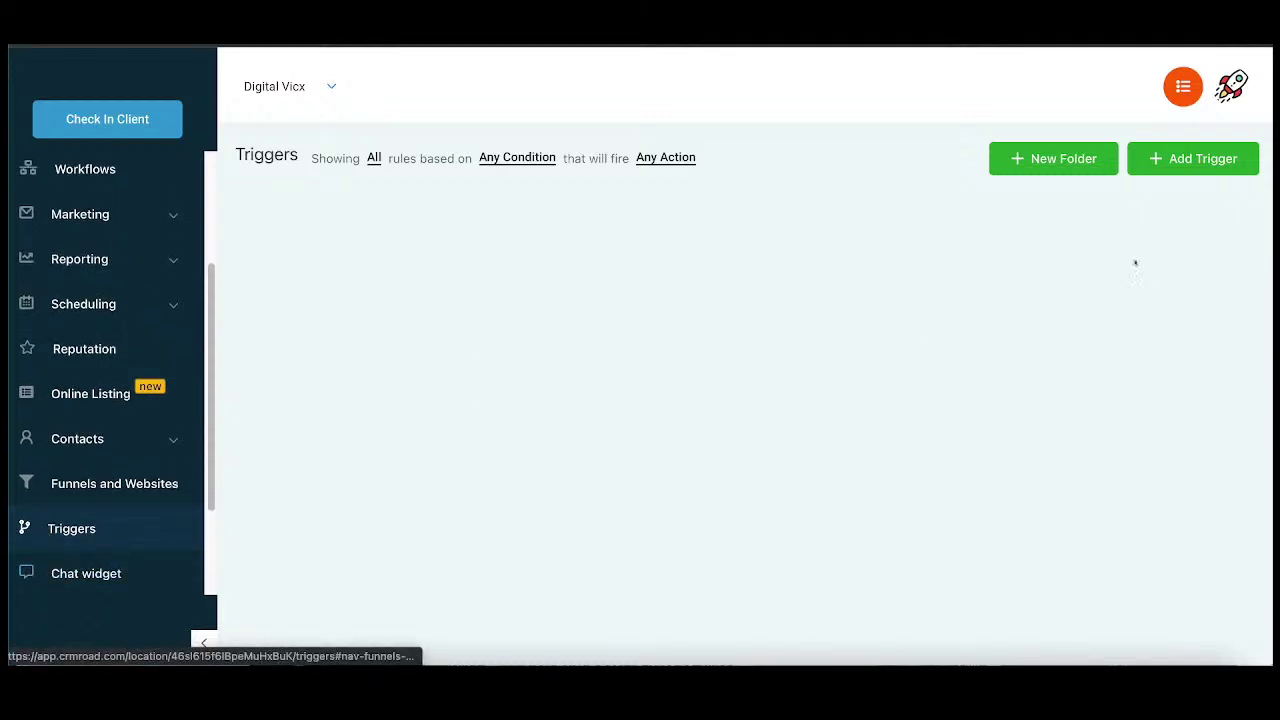
Step: Add a new trigger rule named 'Som test' and save it
left_click(1196, 160)
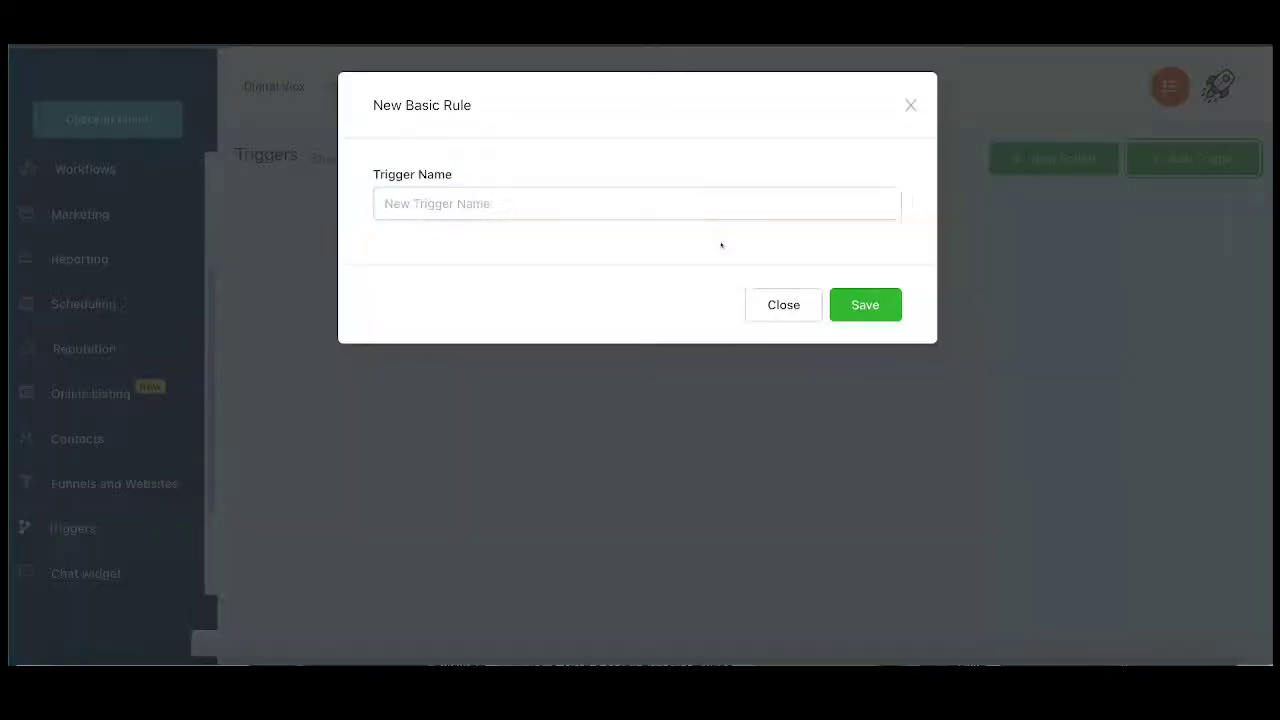
left_click(494, 204)
type("Som test")
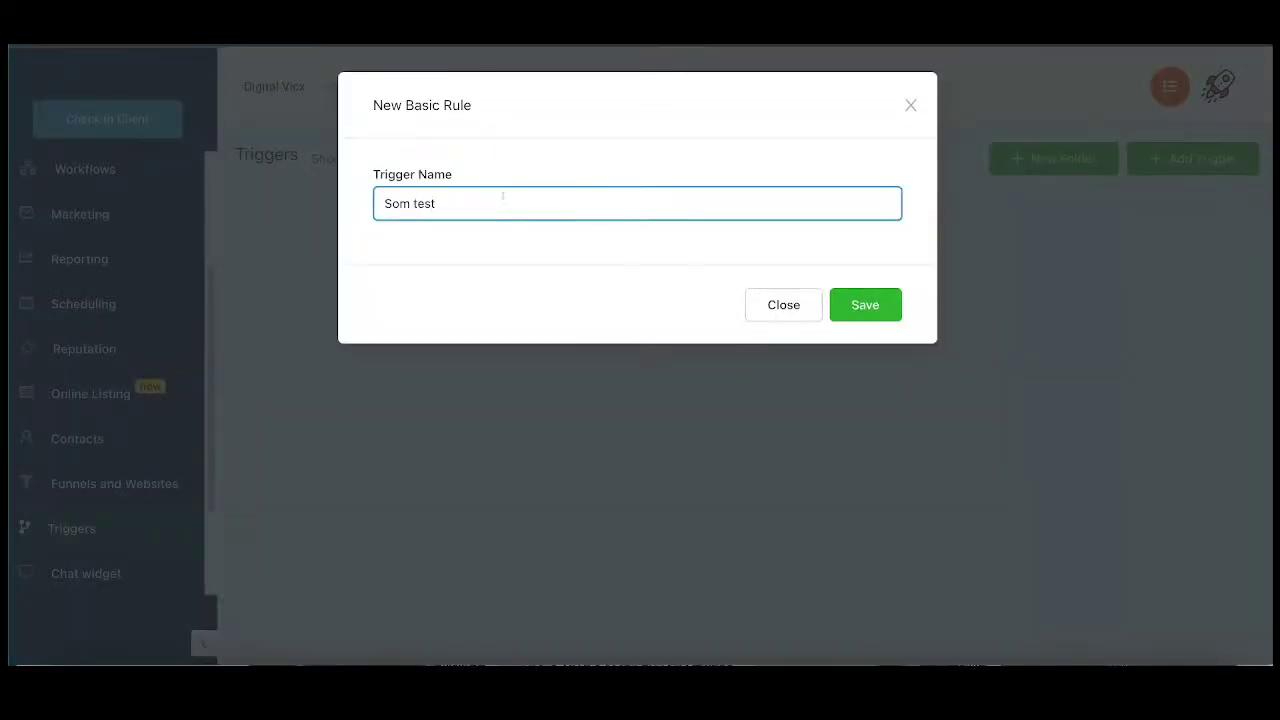
left_click(895, 308)
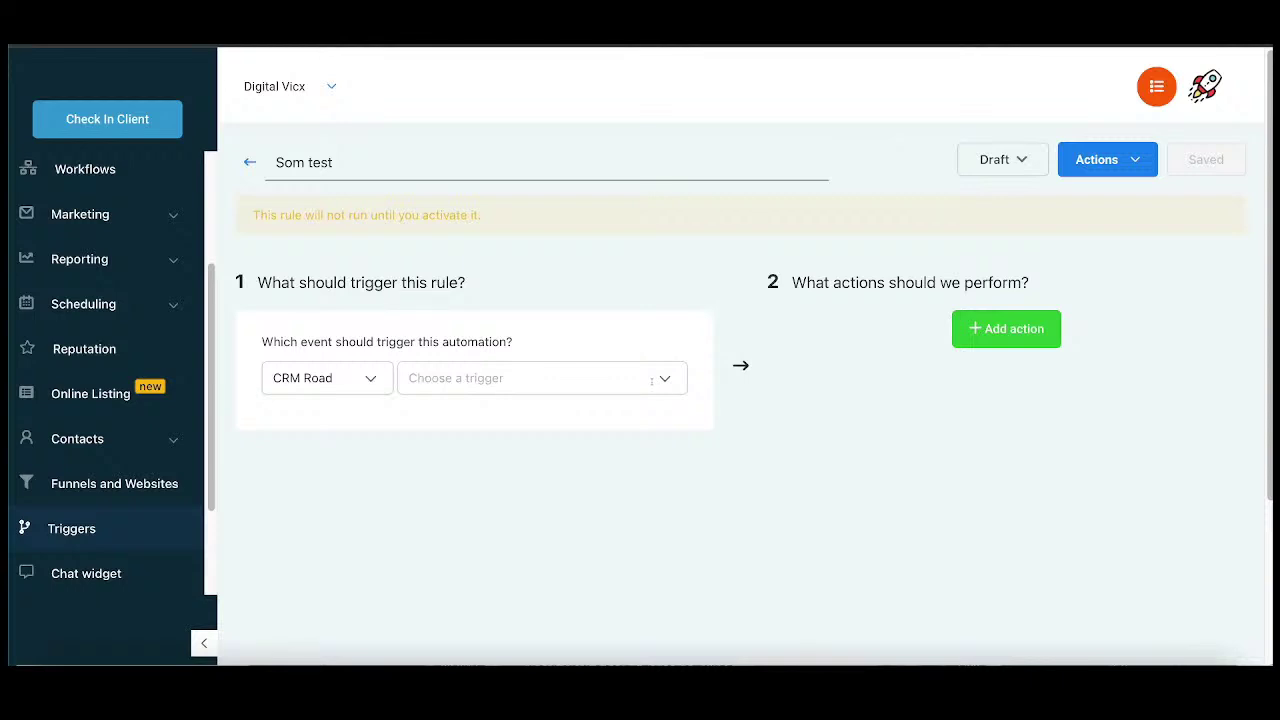
Step: Set the Som test rule's trigger event to Form Submitted
left_click(651, 380)
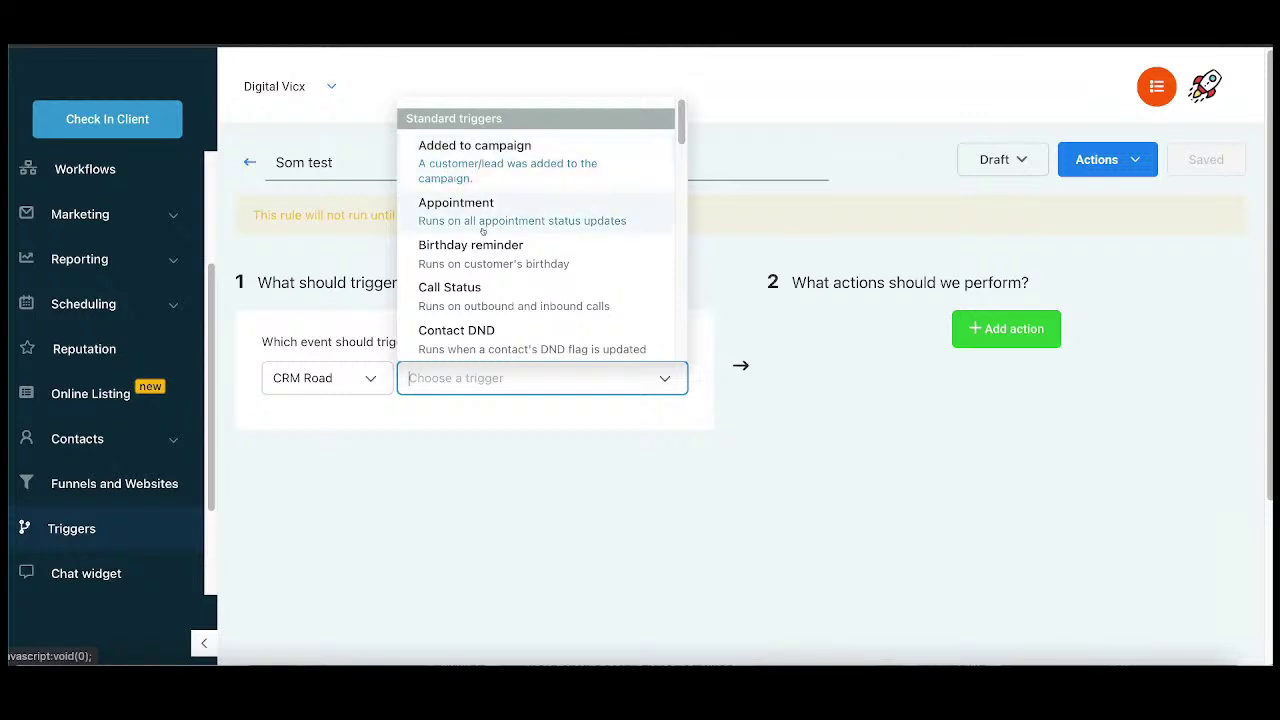
scroll(480, 264, "down", 2)
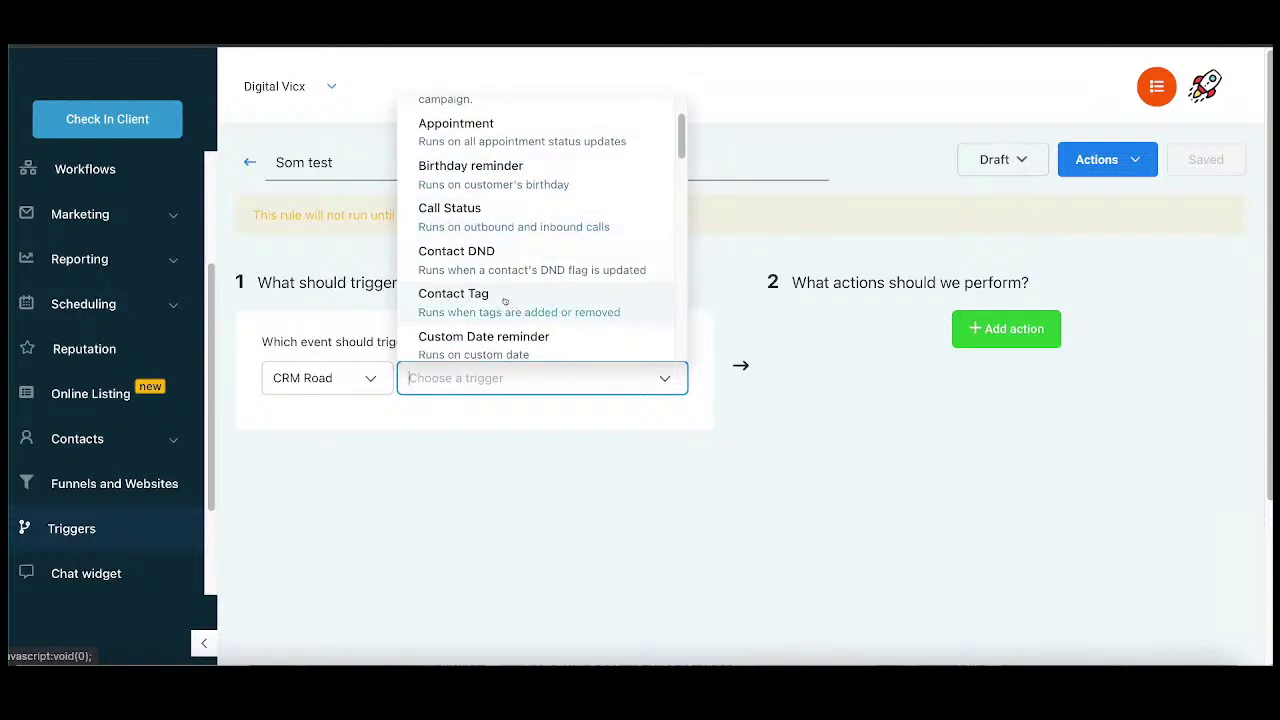
scroll(505, 301, "up", 2)
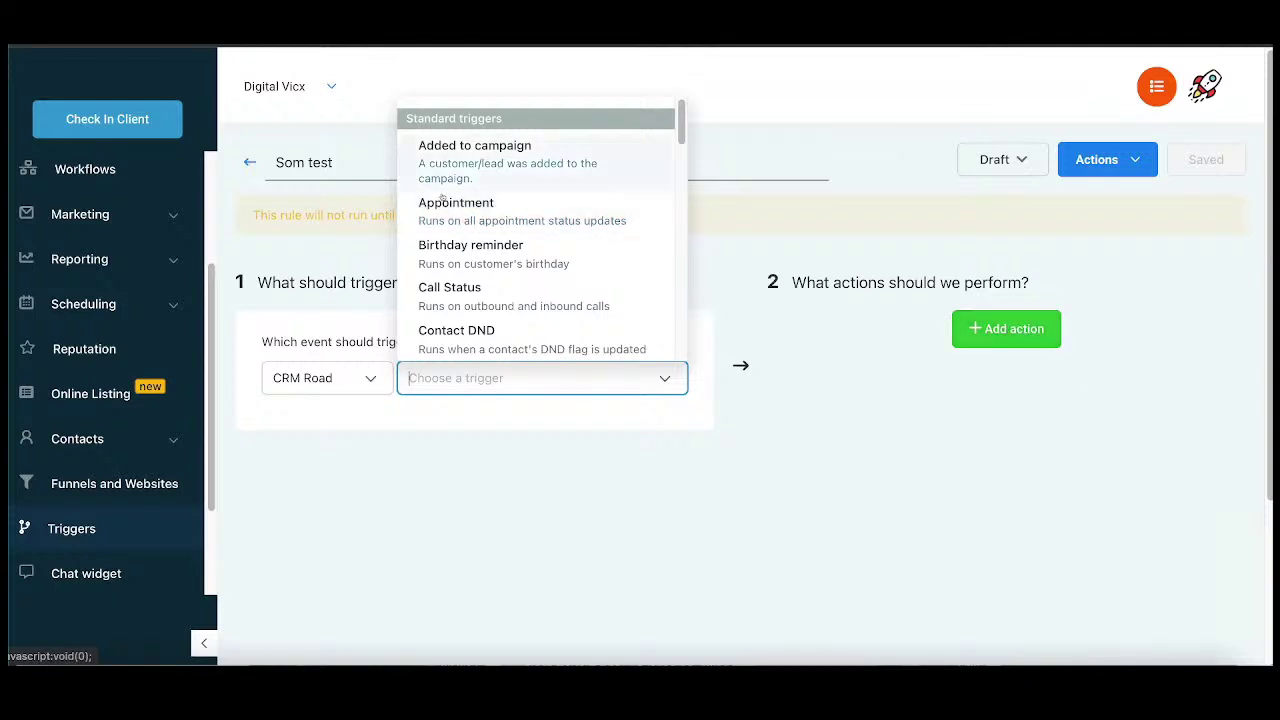
scroll(503, 250, "down", 3)
scroll(505, 253, "down", 3)
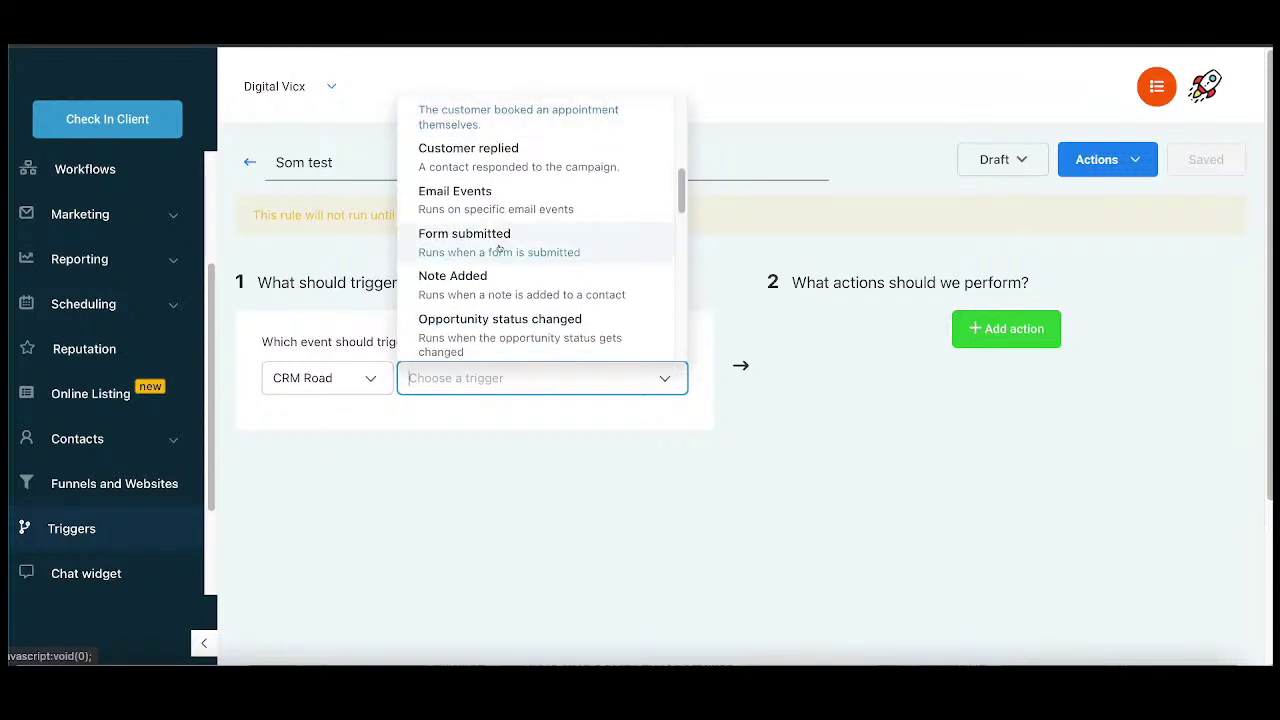
scroll(504, 278, "down", 1)
scroll(505, 276, "down", 2)
scroll(492, 274, "down", 4)
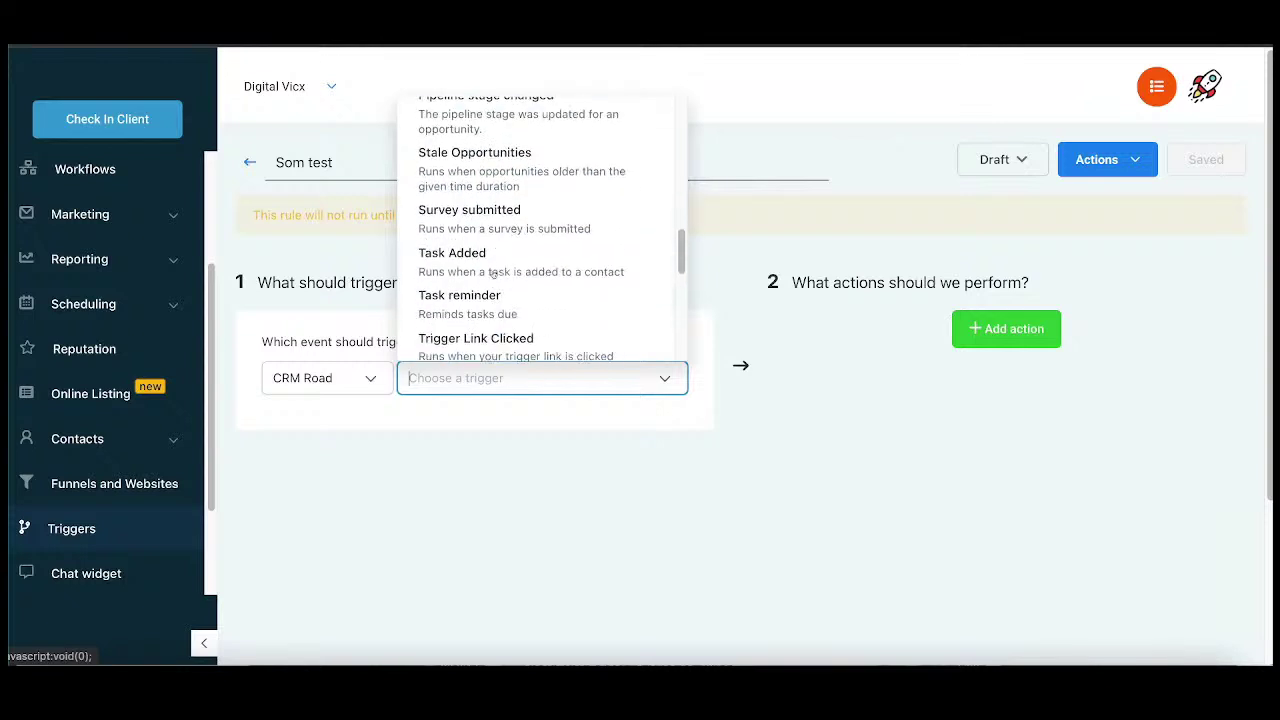
scroll(491, 218, "down", 4)
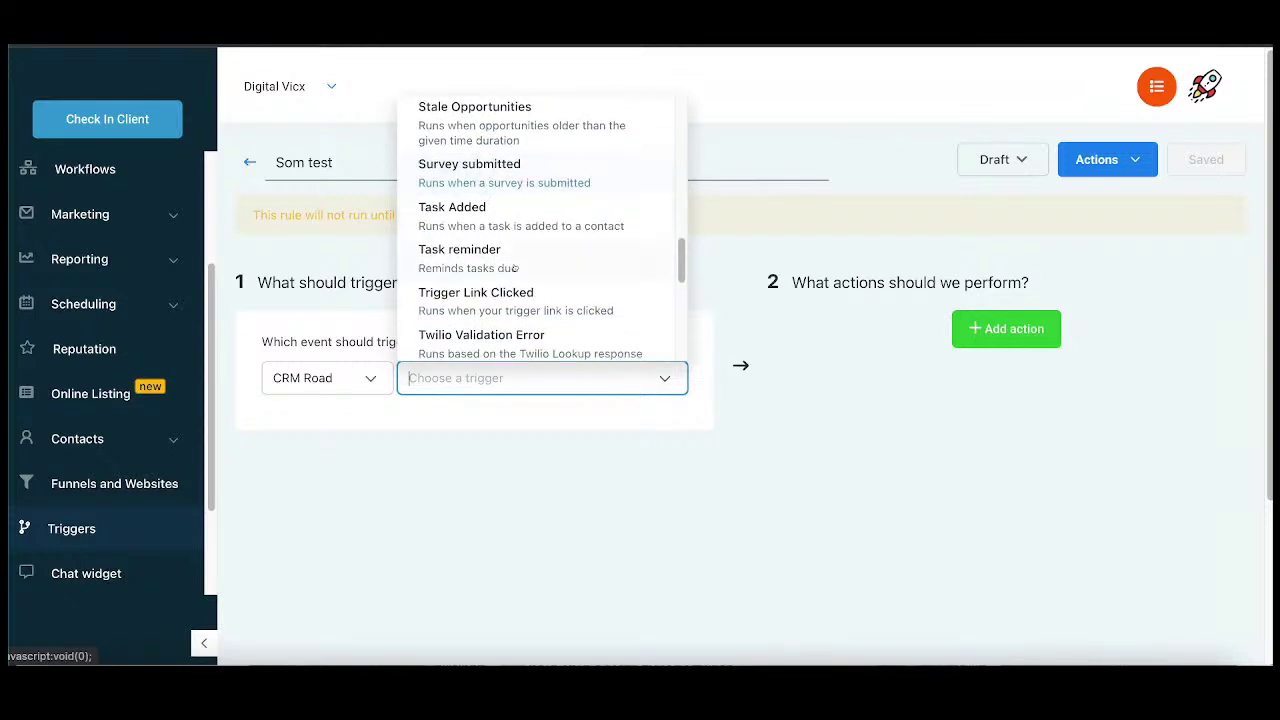
scroll(565, 270, "down", 4)
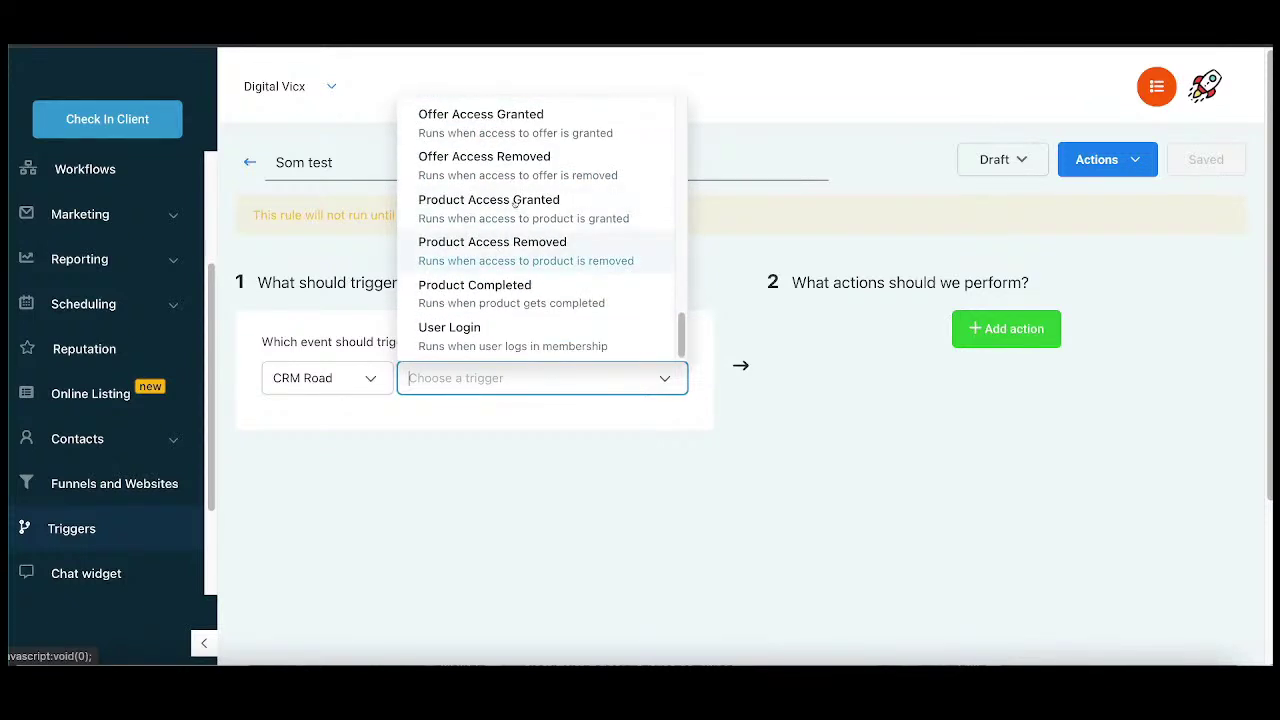
scroll(560, 285, "up", 4)
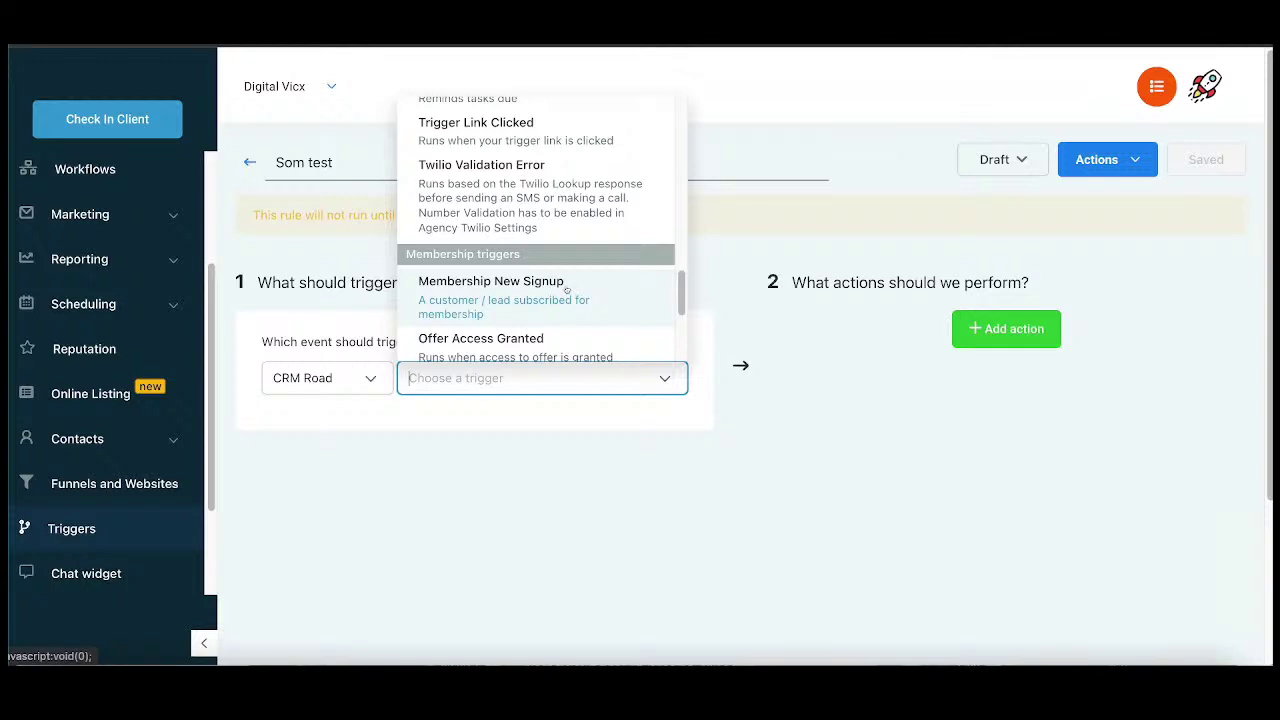
scroll(566, 290, "up", 6)
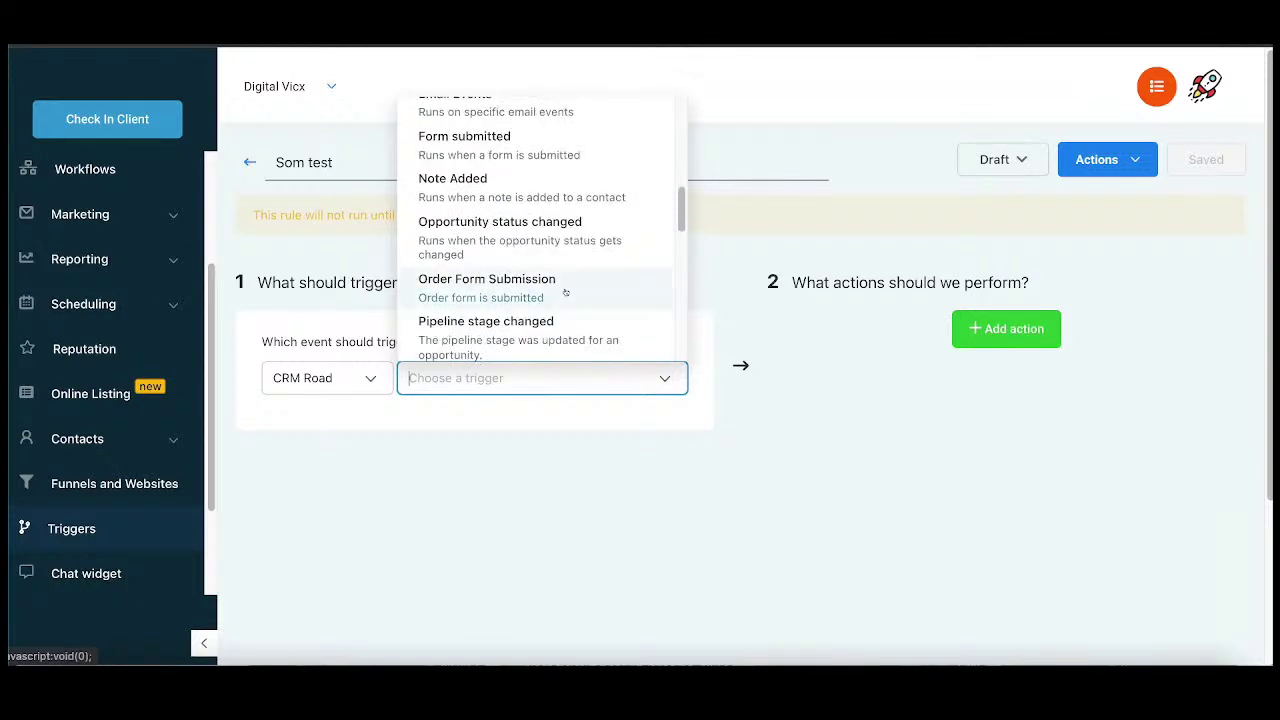
scroll(566, 290, "up", 5)
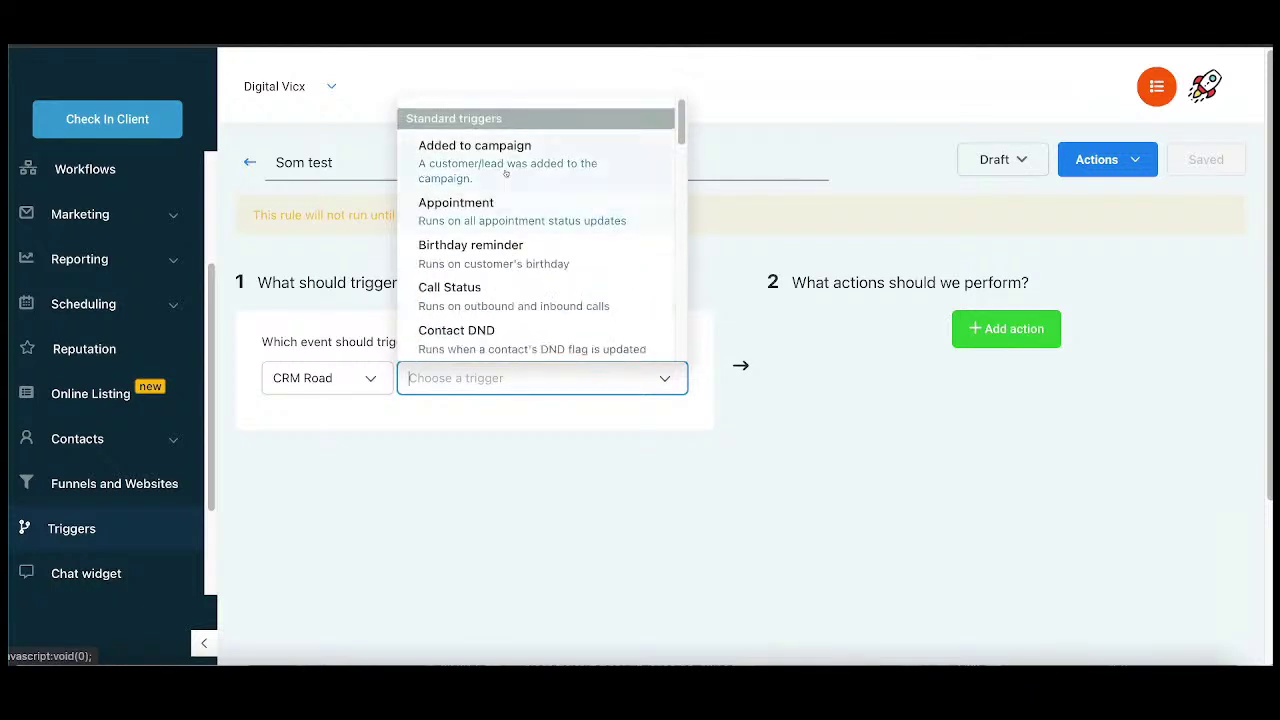
scroll(505, 173, "down", 8)
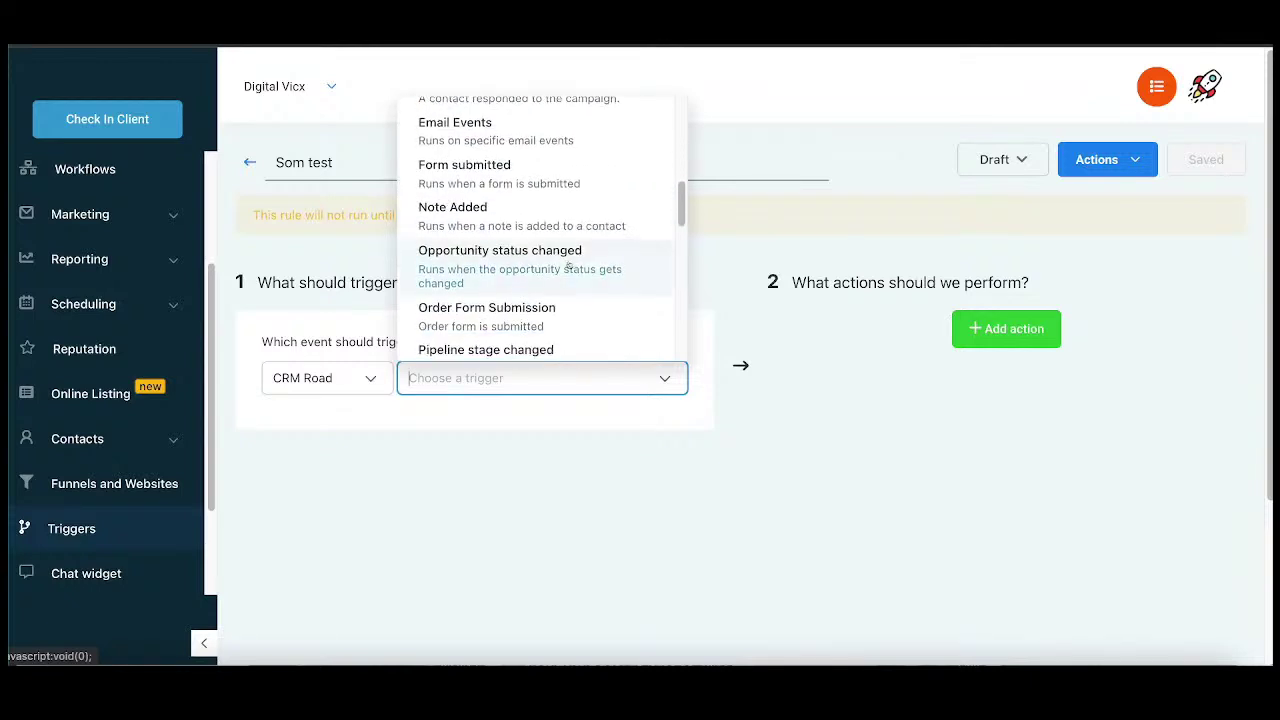
scroll(527, 267, "down", 4)
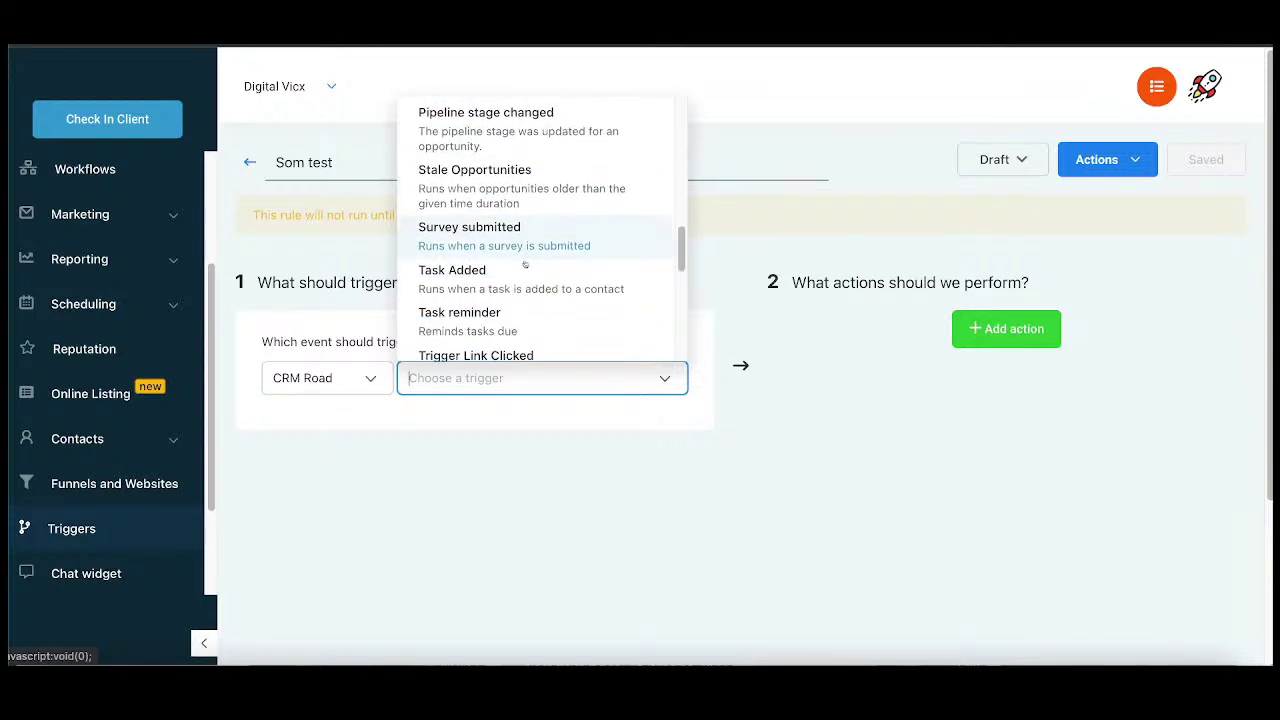
scroll(526, 265, "down", 3)
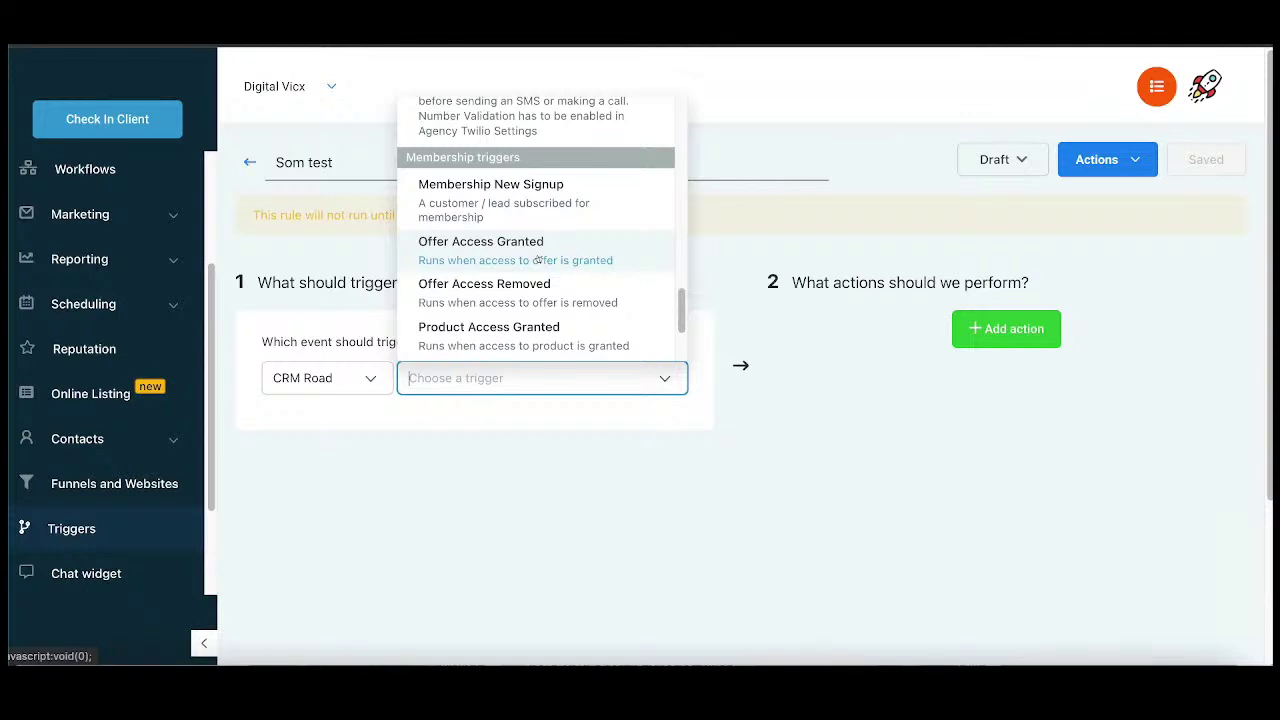
scroll(538, 260, "down", 1)
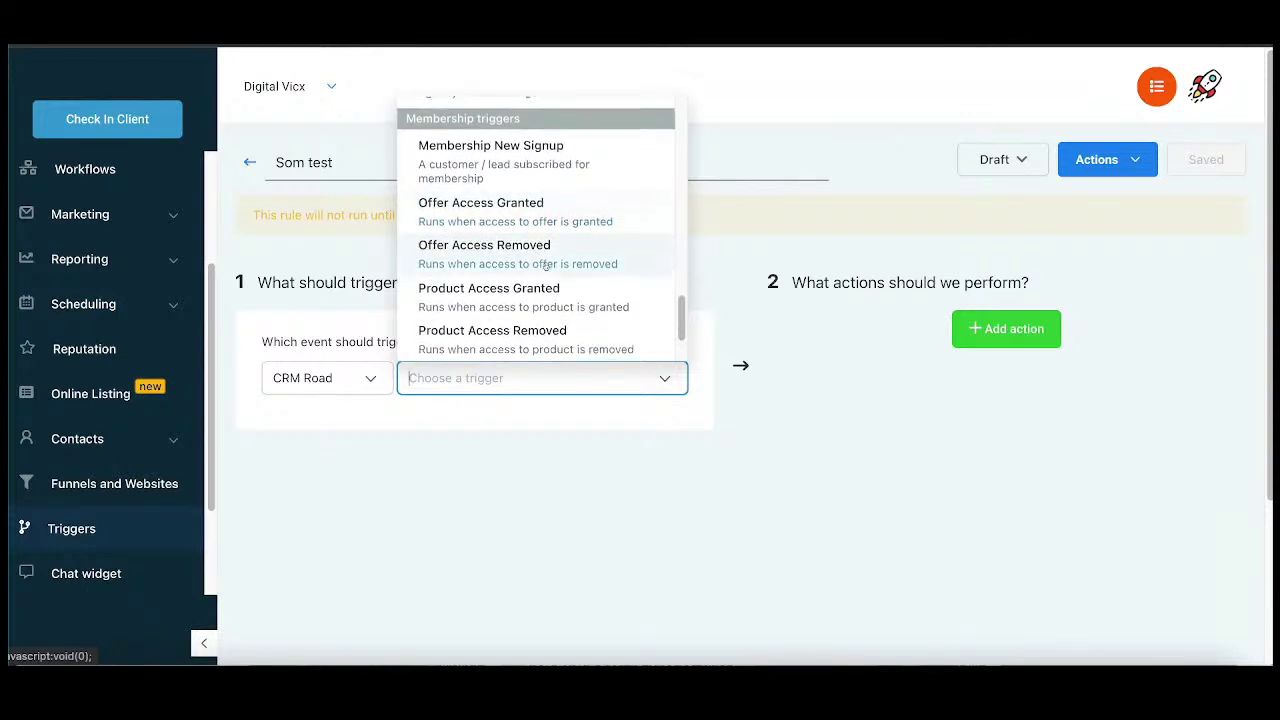
scroll(545, 267, "down", 1)
scroll(545, 267, "down", 1)
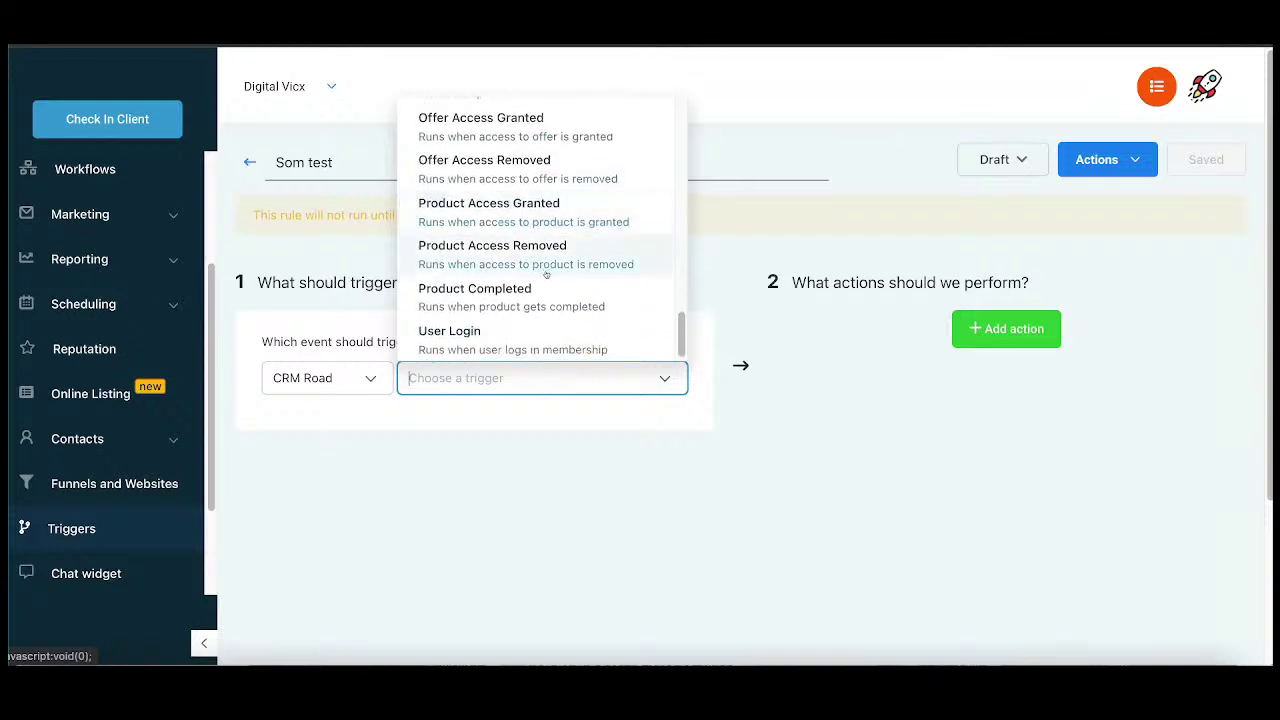
scroll(547, 274, "down", 2)
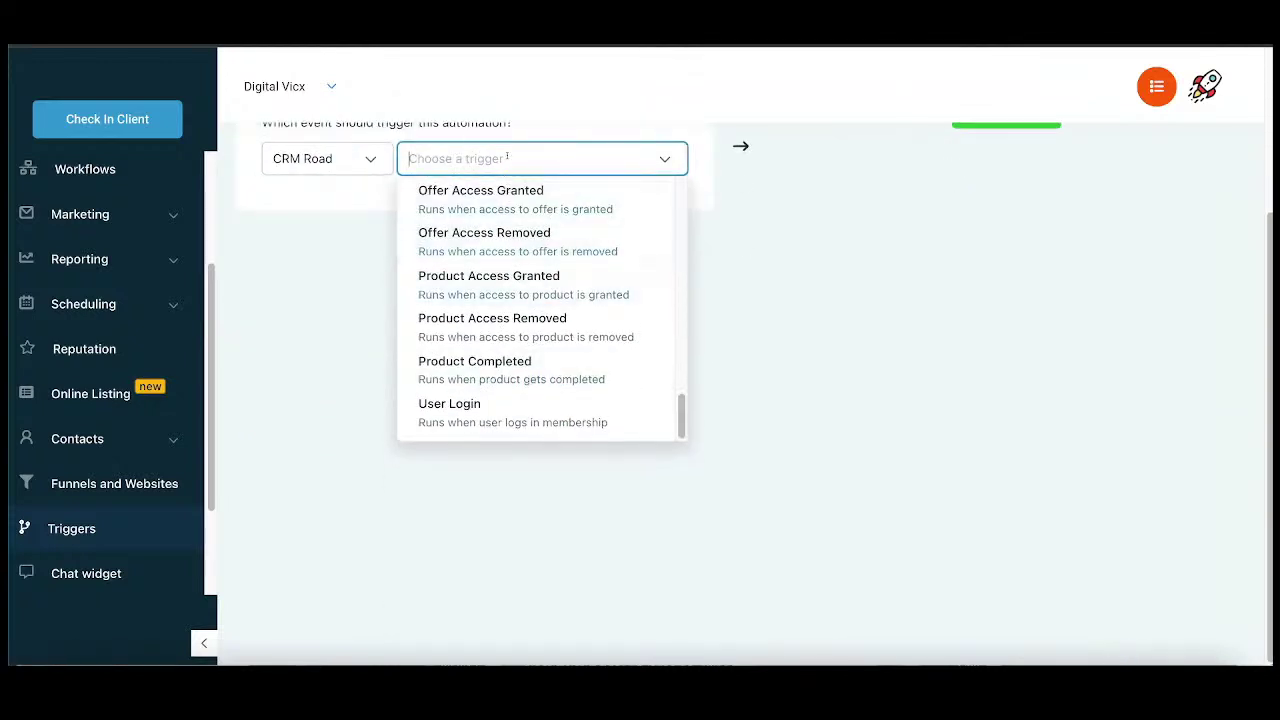
scroll(530, 318, "up", 10)
scroll(530, 318, "down", 5)
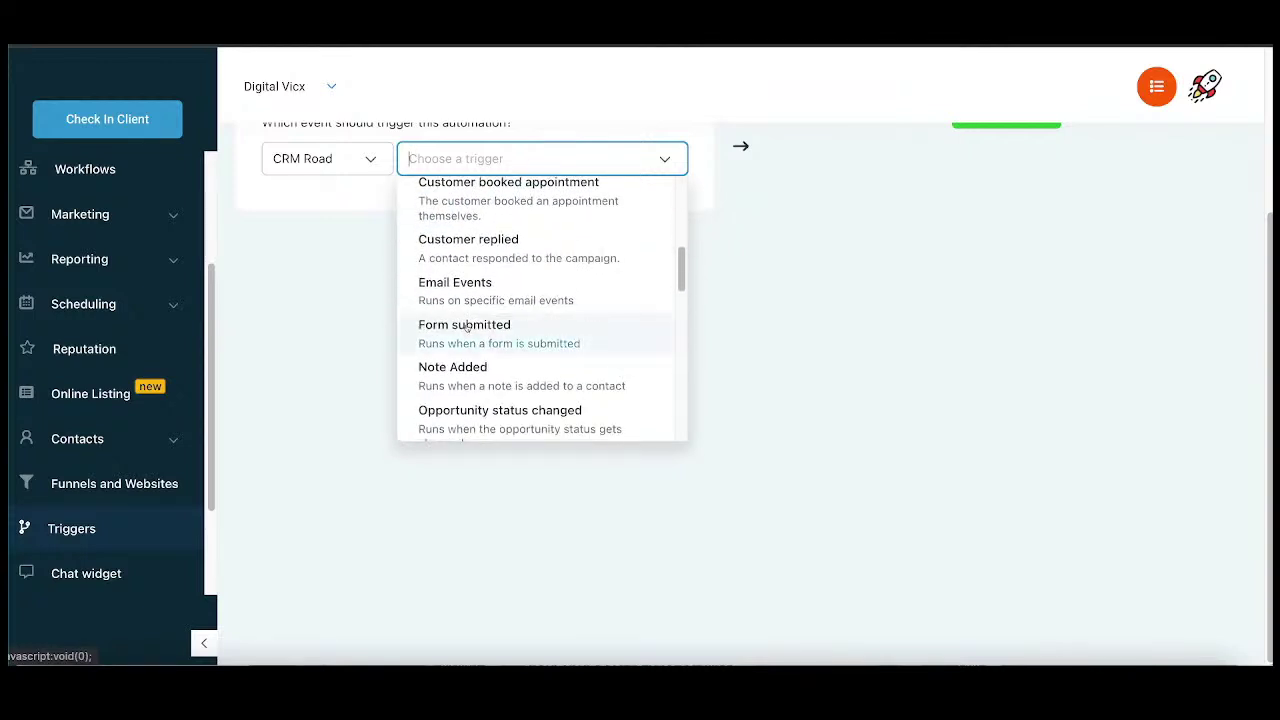
left_click(466, 327)
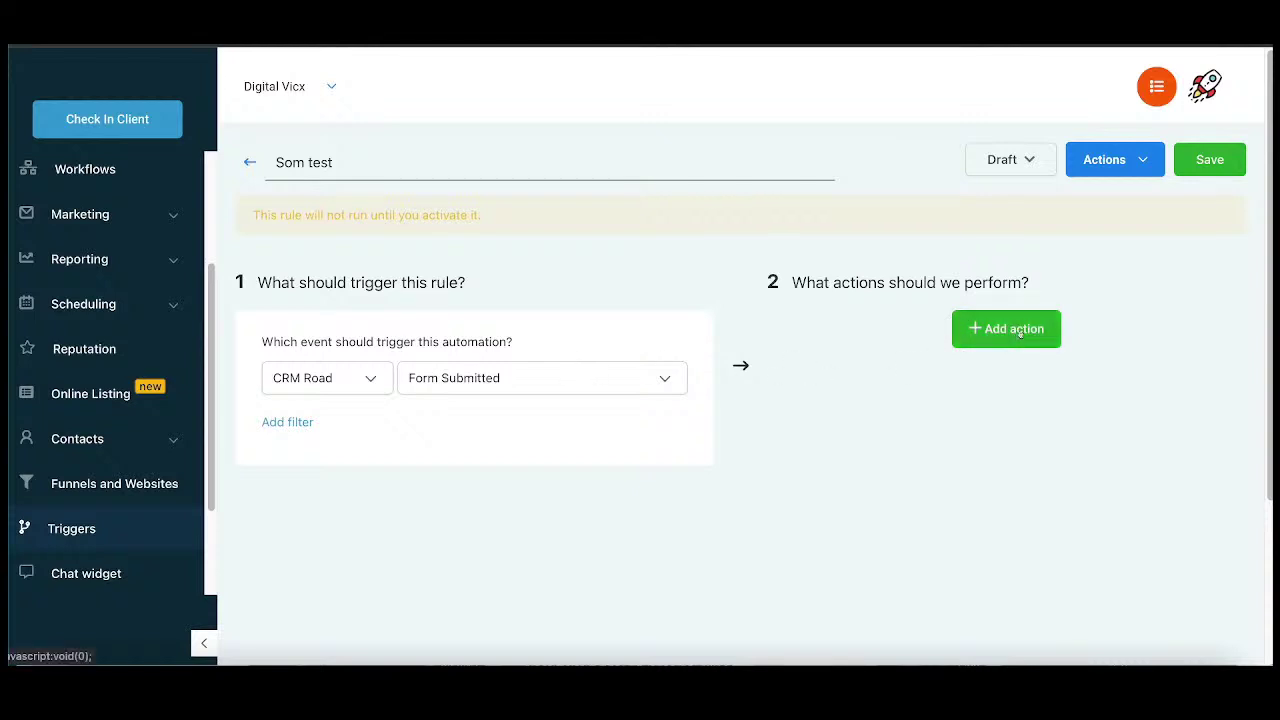
Step: Add an Add To Campaign action that targets the SOM TEST campaign
left_click(1019, 333)
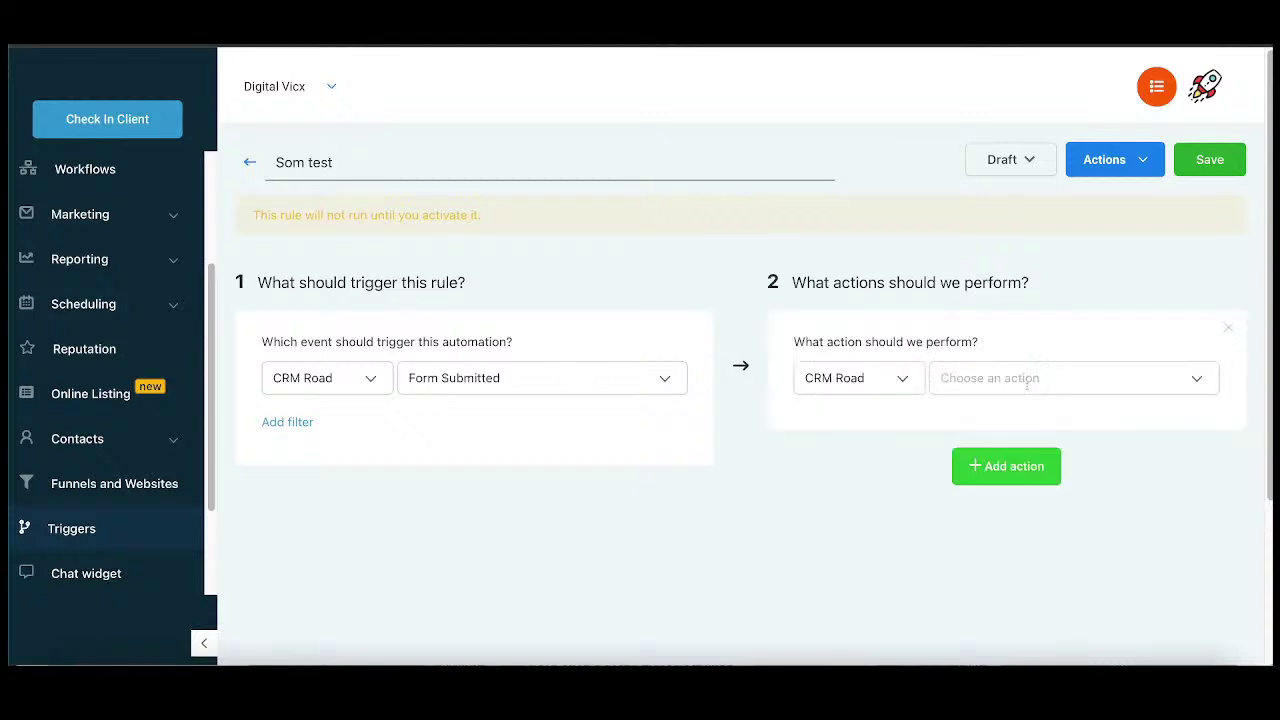
left_click(1078, 372)
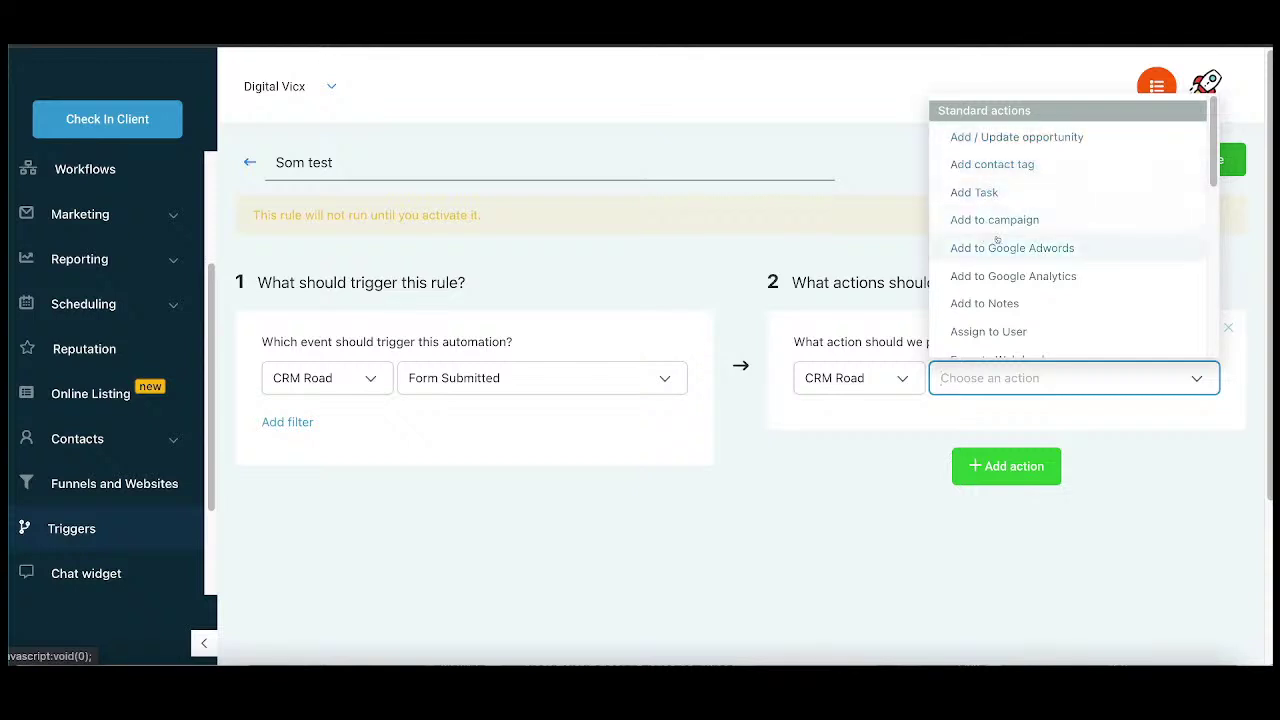
scroll(1022, 250, "down", 2)
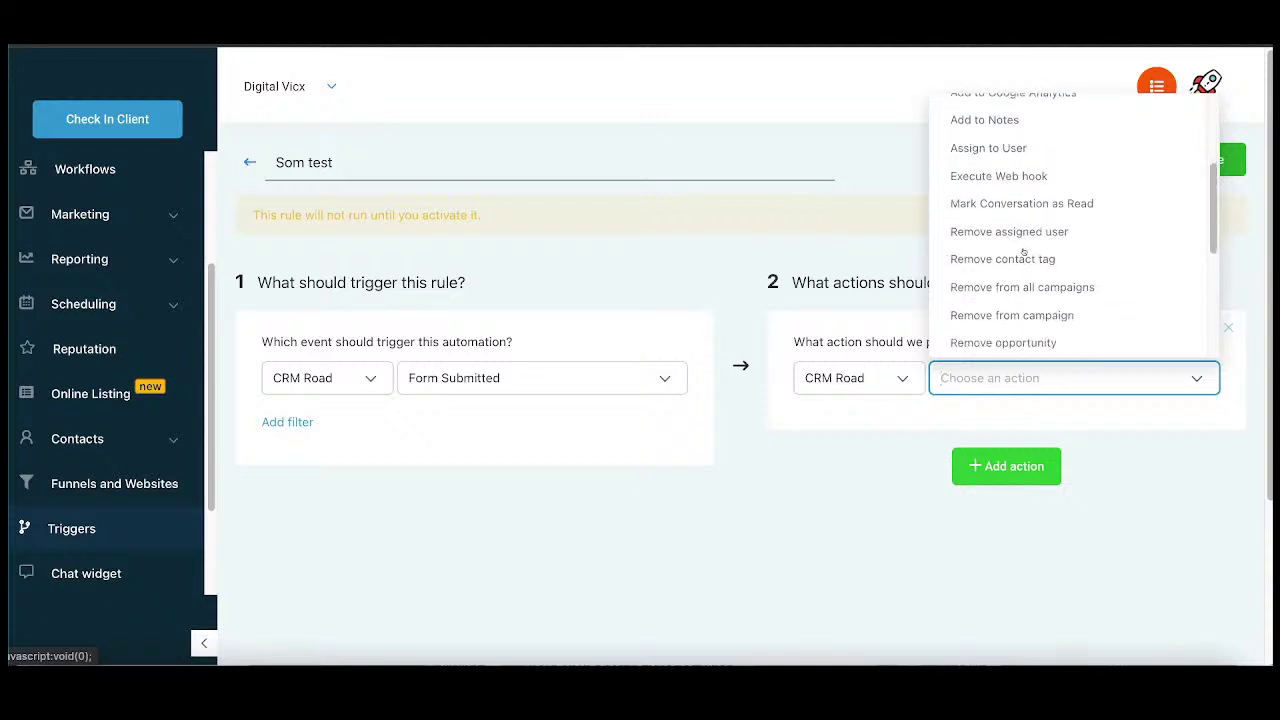
scroll(1025, 240, "down", 2)
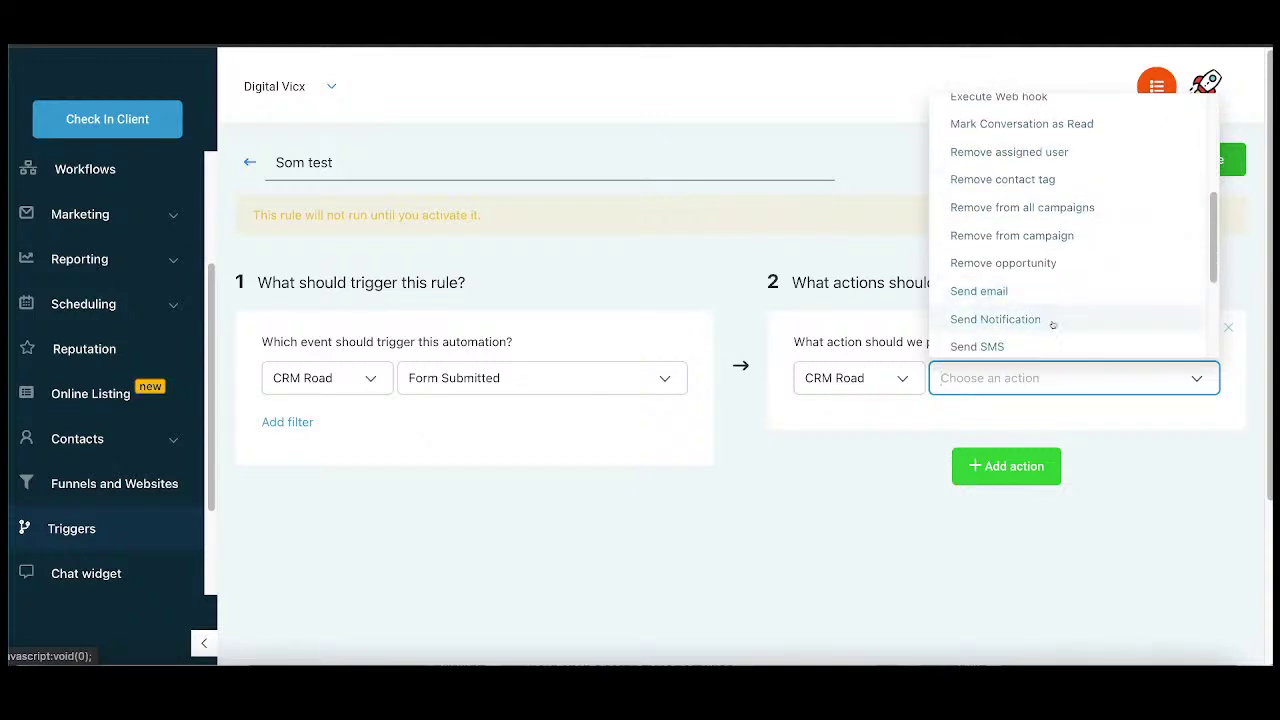
scroll(1039, 285, "up", 3)
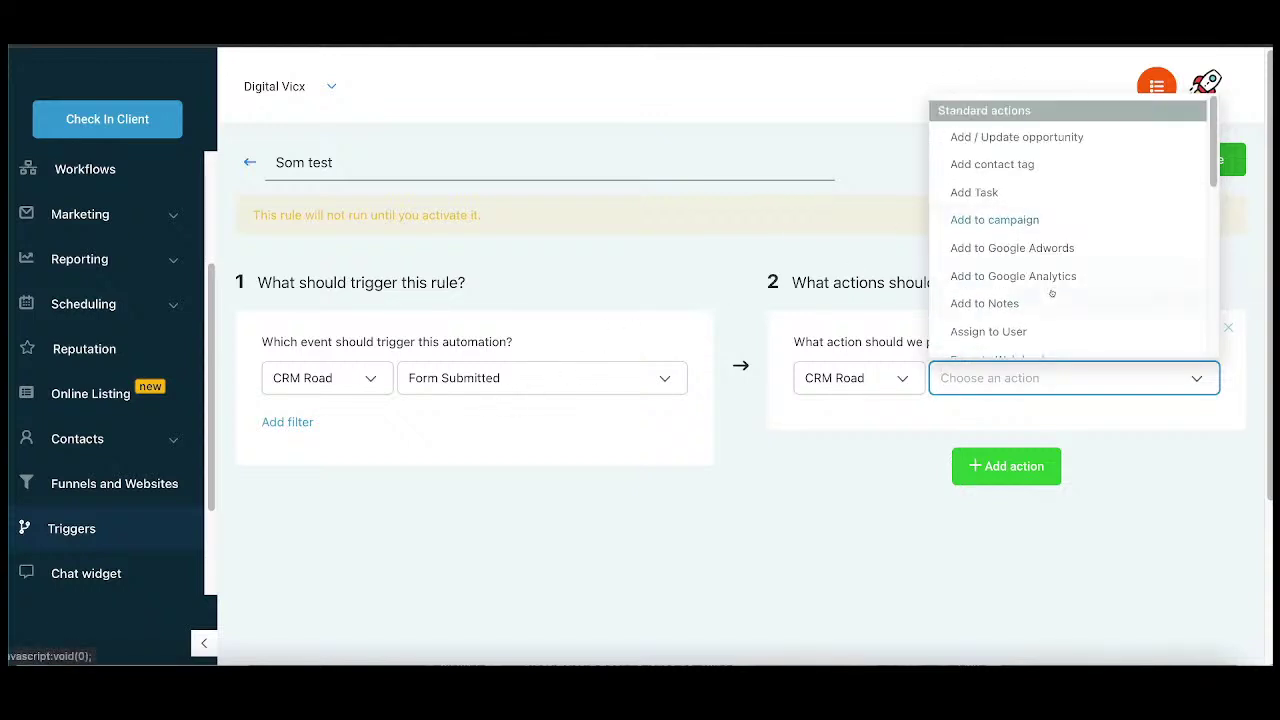
left_click(985, 219)
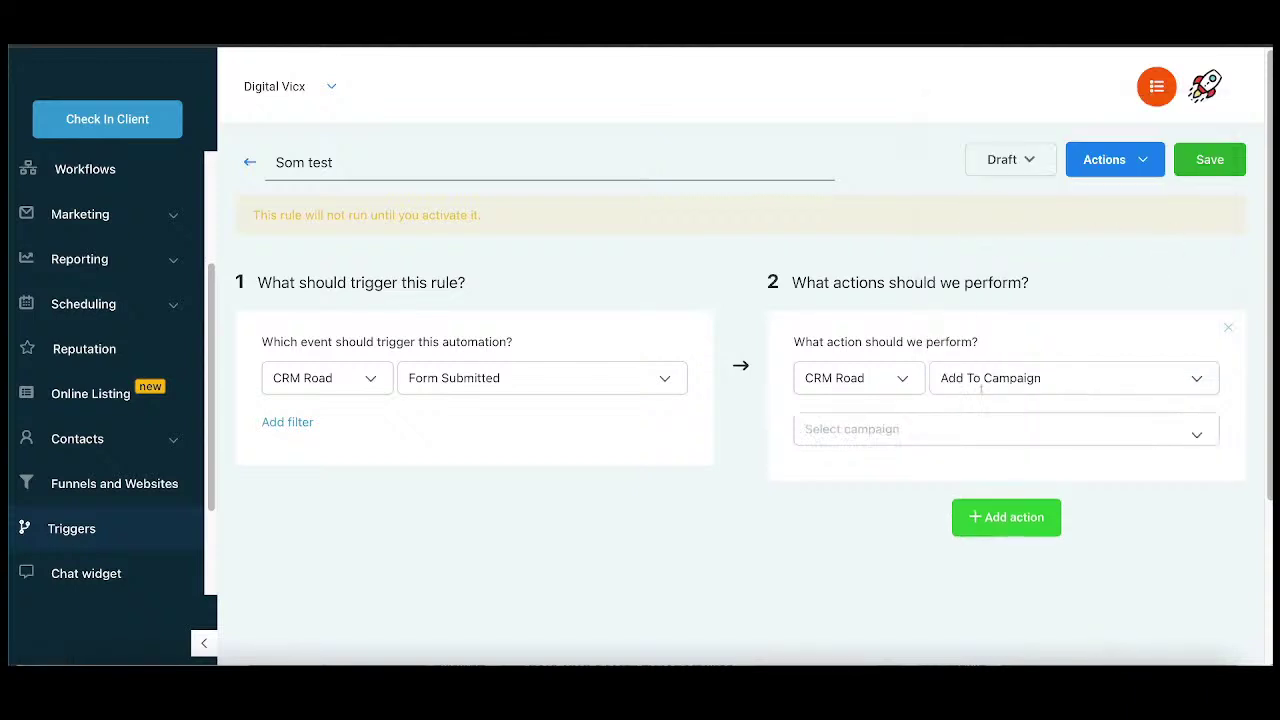
left_click(981, 429)
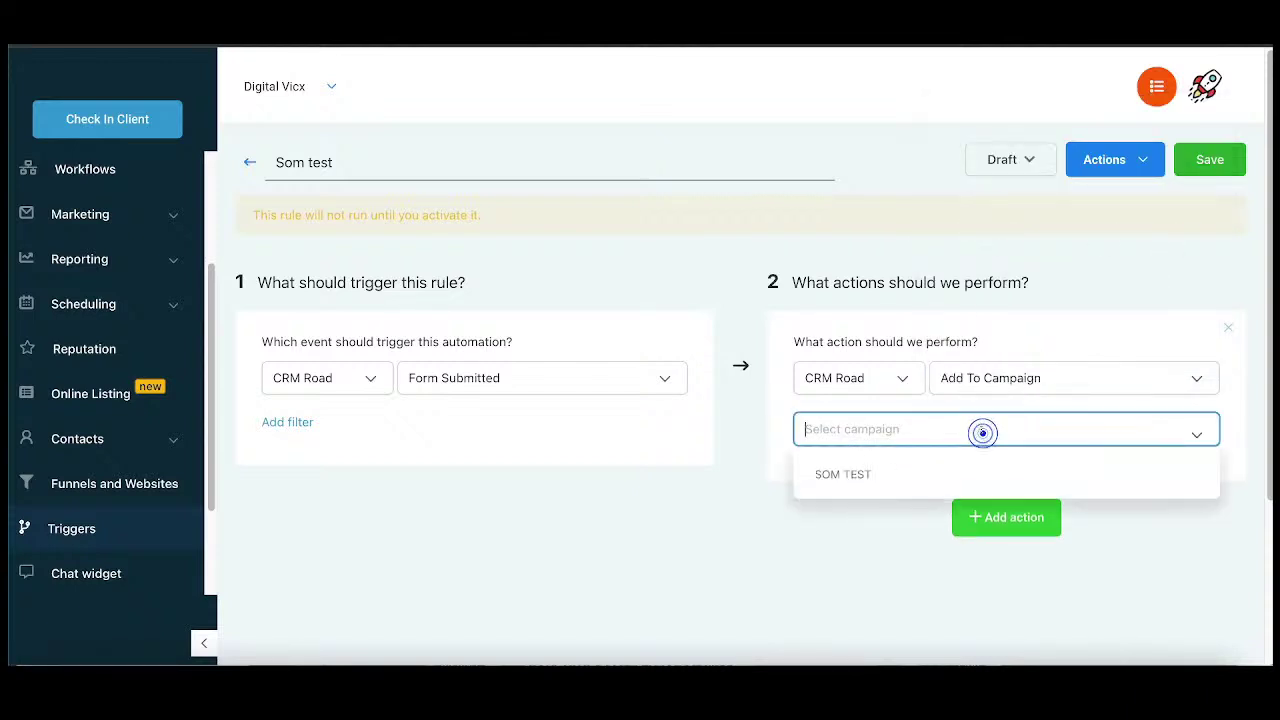
left_click(852, 475)
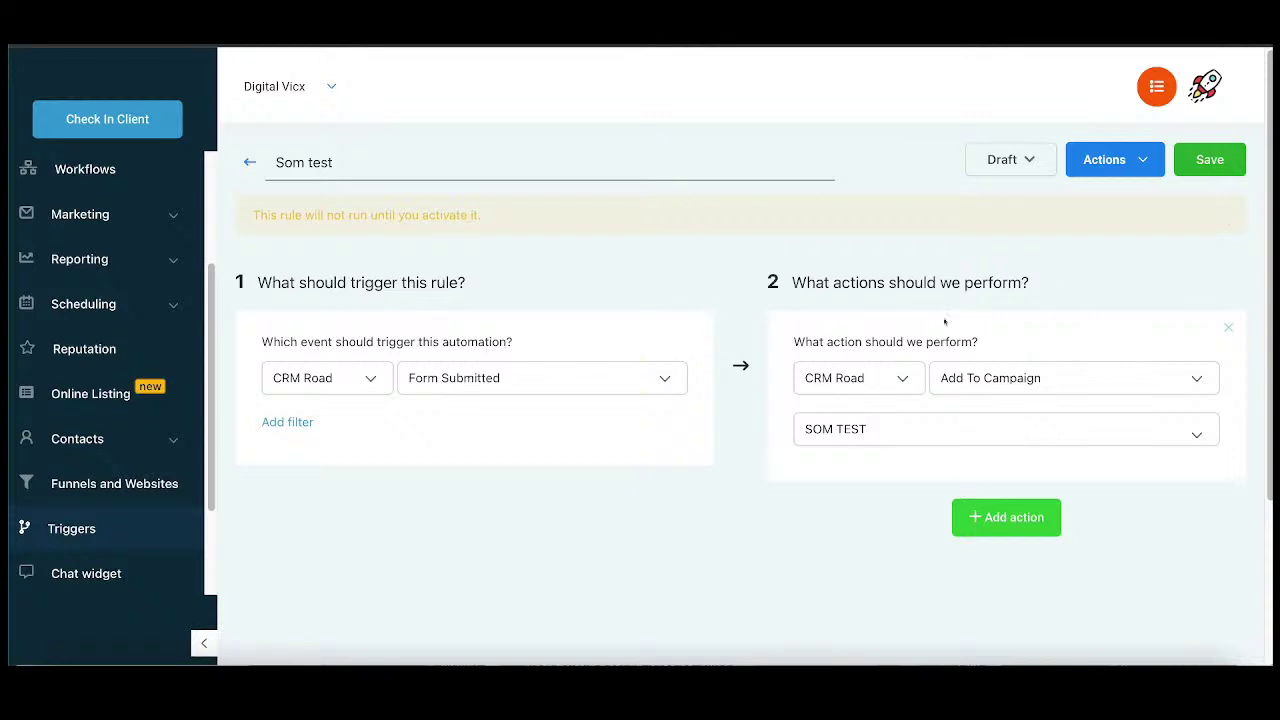
left_click(1010, 520)
scroll(1014, 523, "down", 2)
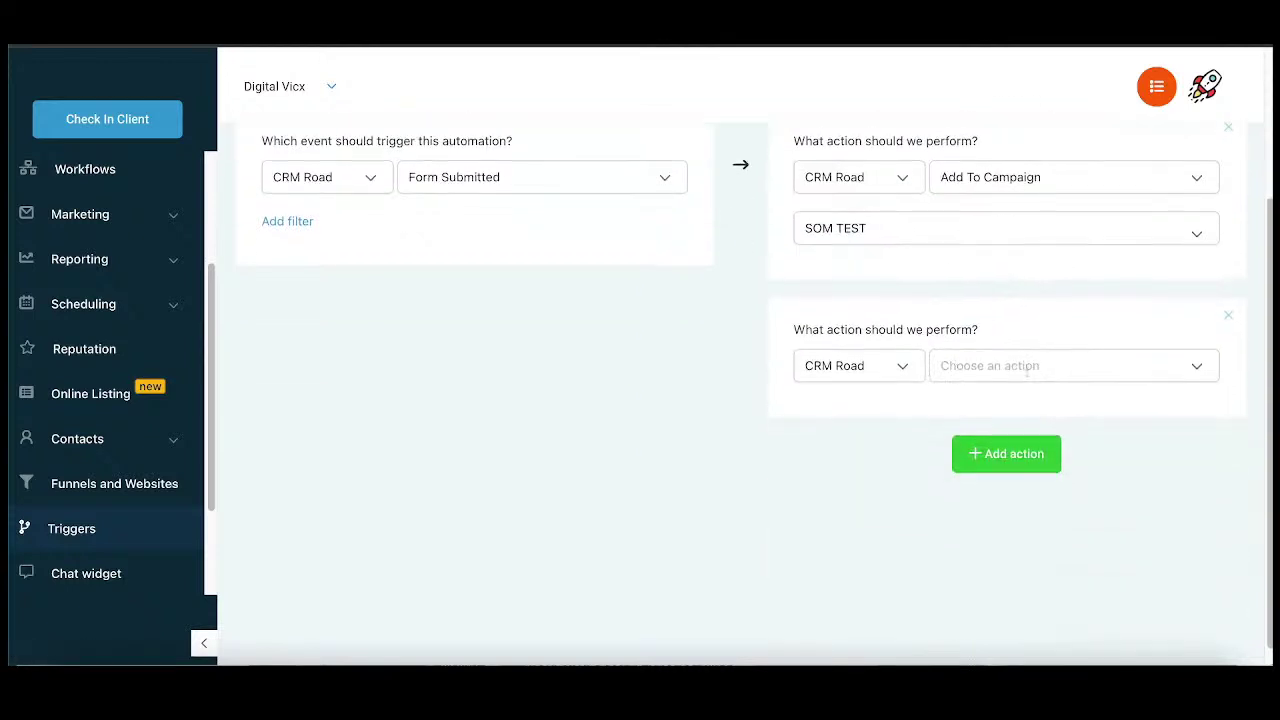
left_click(1030, 370)
left_click(1027, 427)
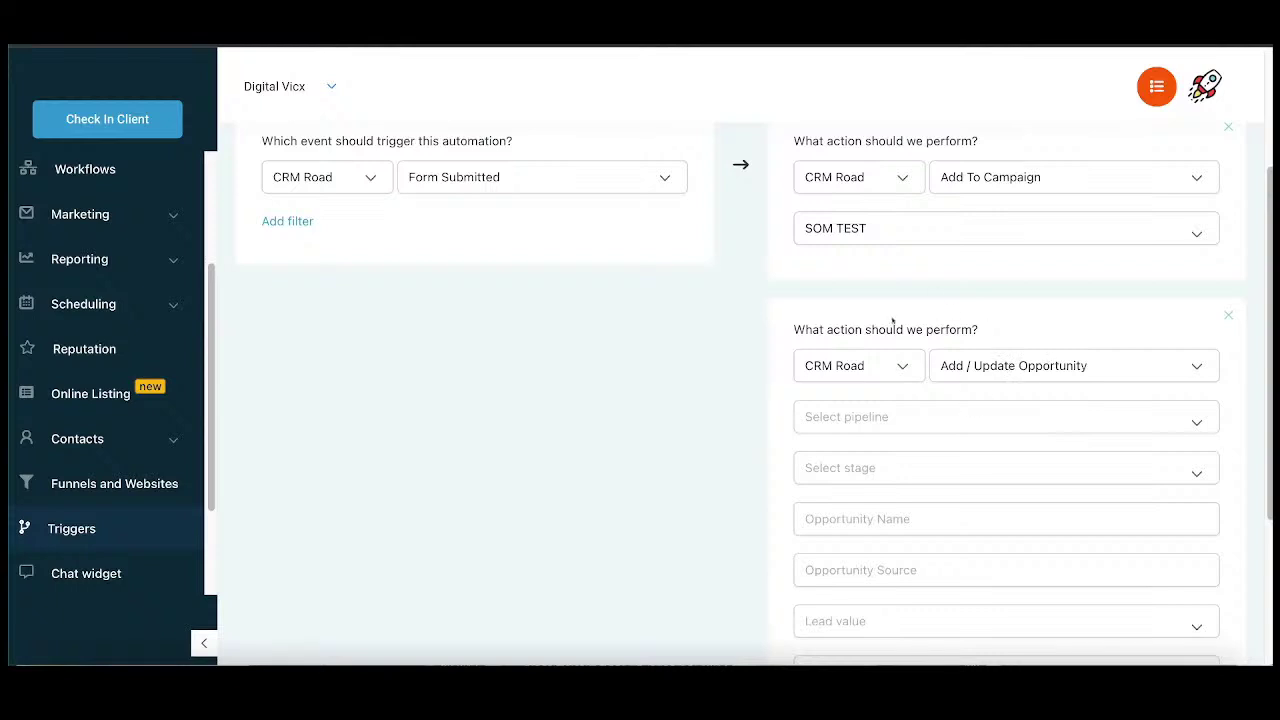
left_click(846, 409)
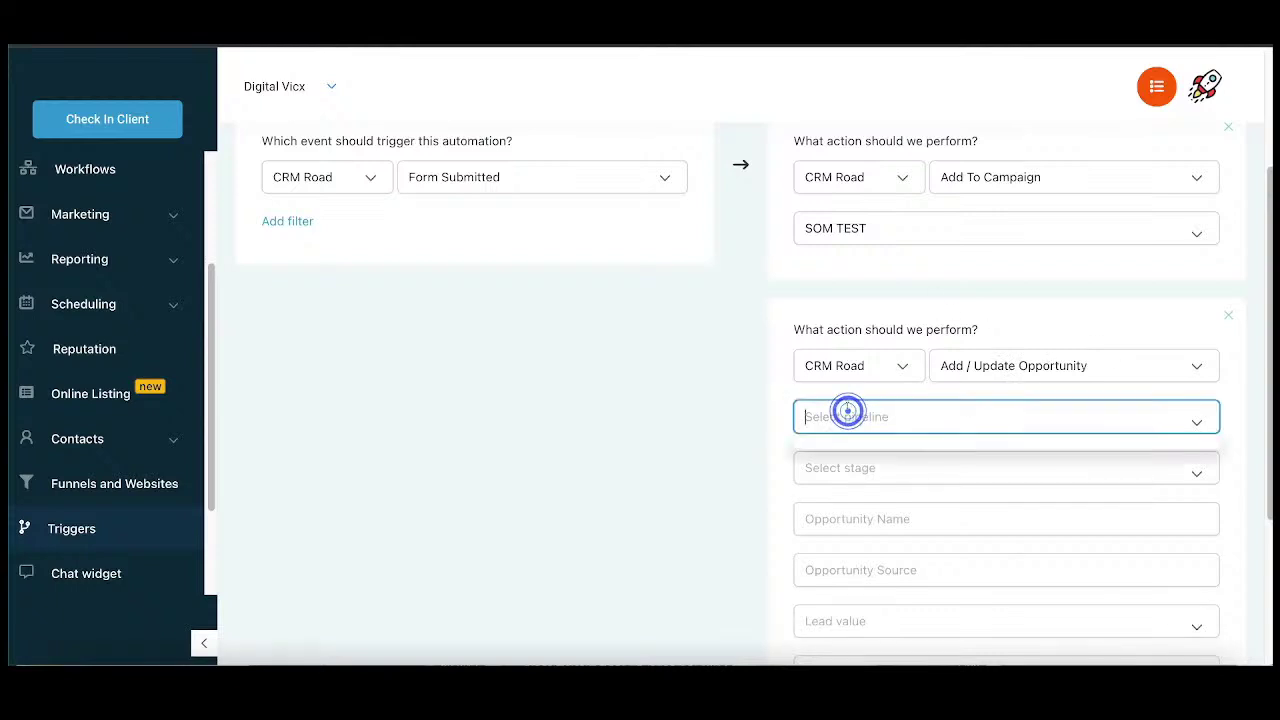
left_click(737, 437)
scroll(875, 523, "down", 5)
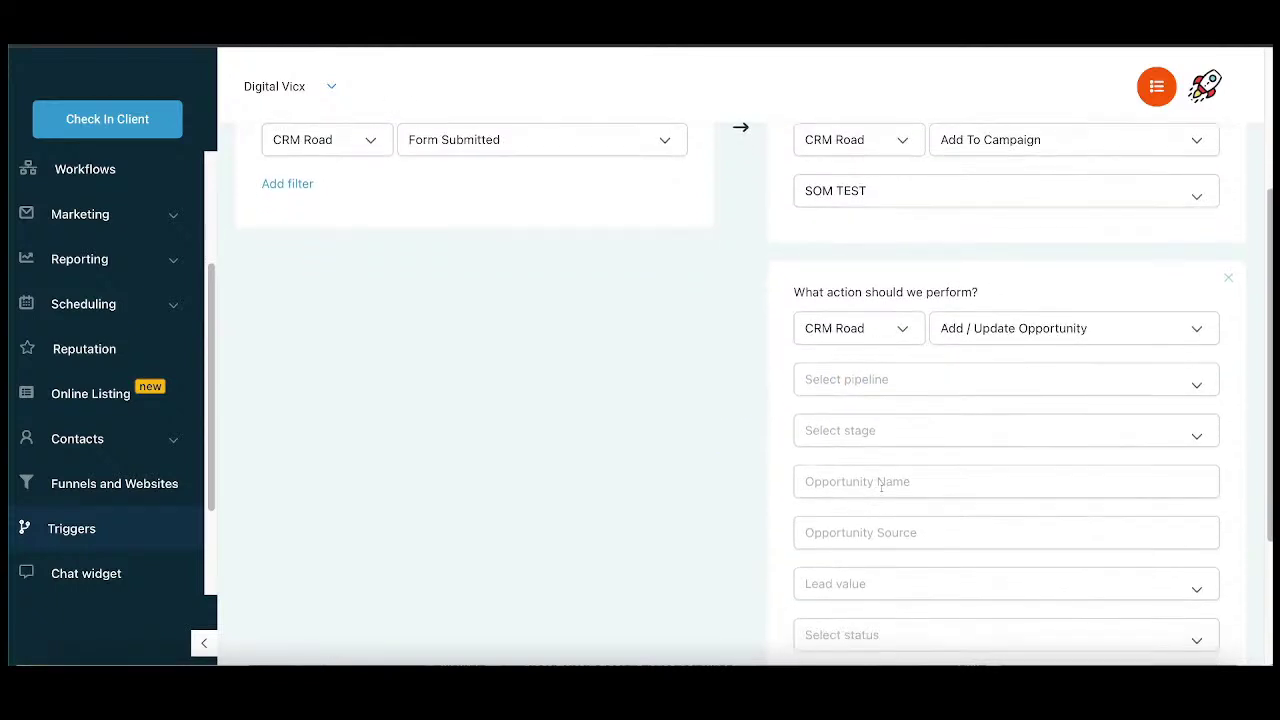
scroll(874, 533, "up", 3)
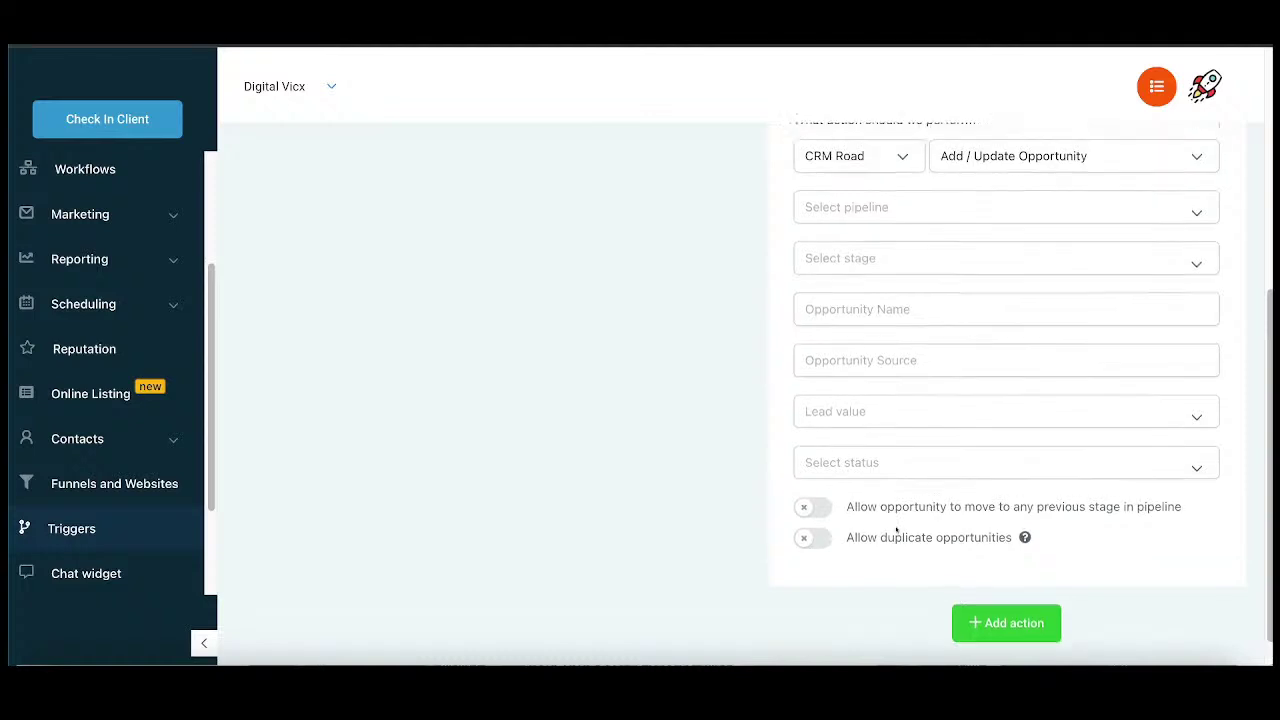
scroll(916, 298, "up", 5)
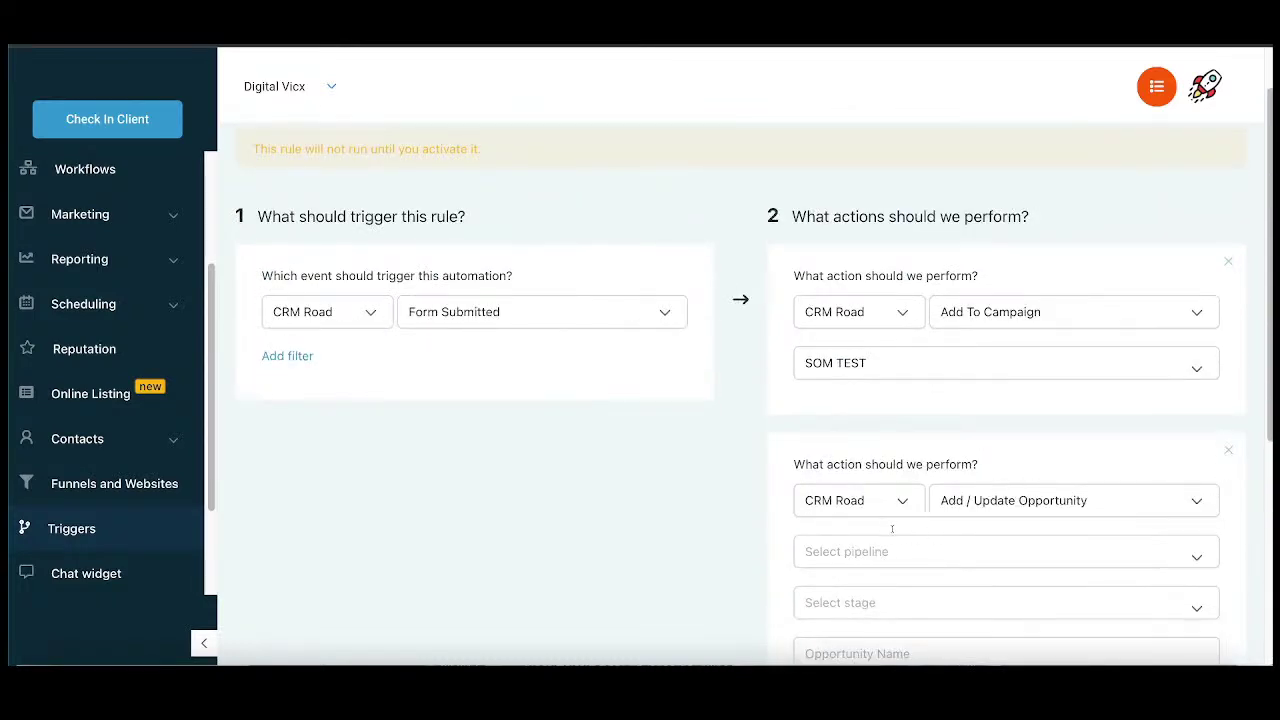
scroll(892, 529, "down", 5)
left_click(1226, 226)
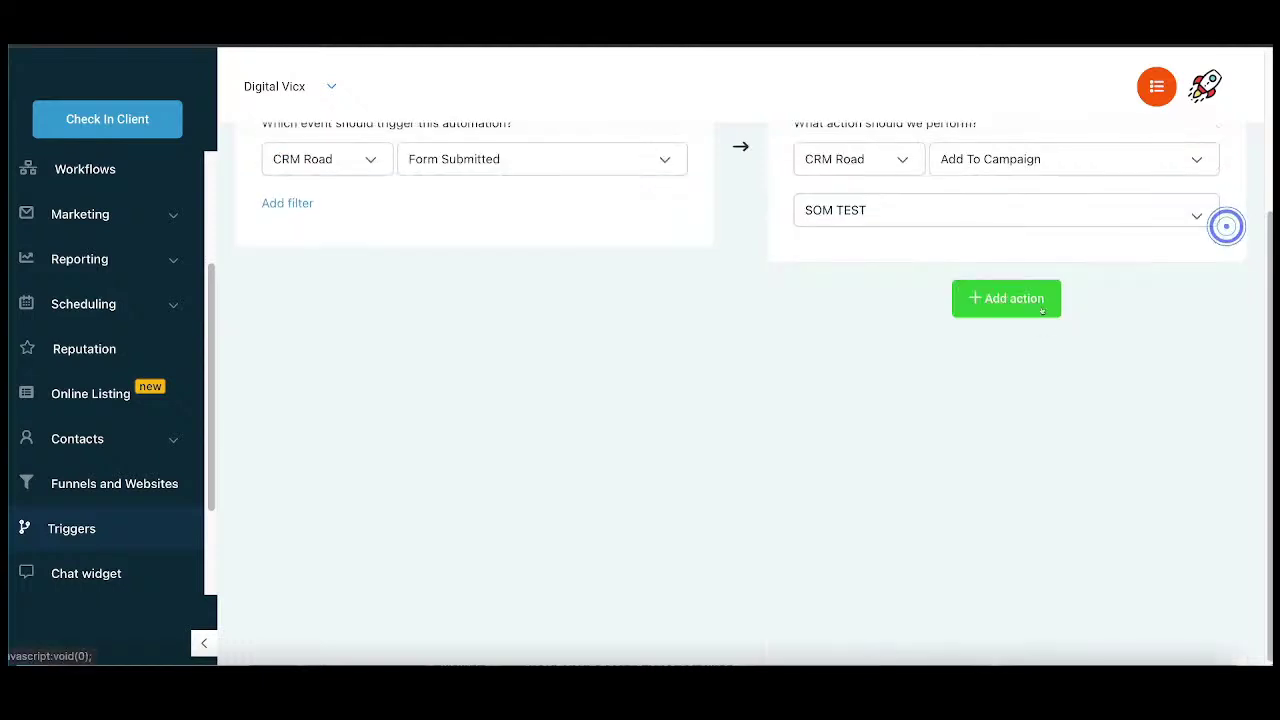
scroll(900, 323, "up", 5)
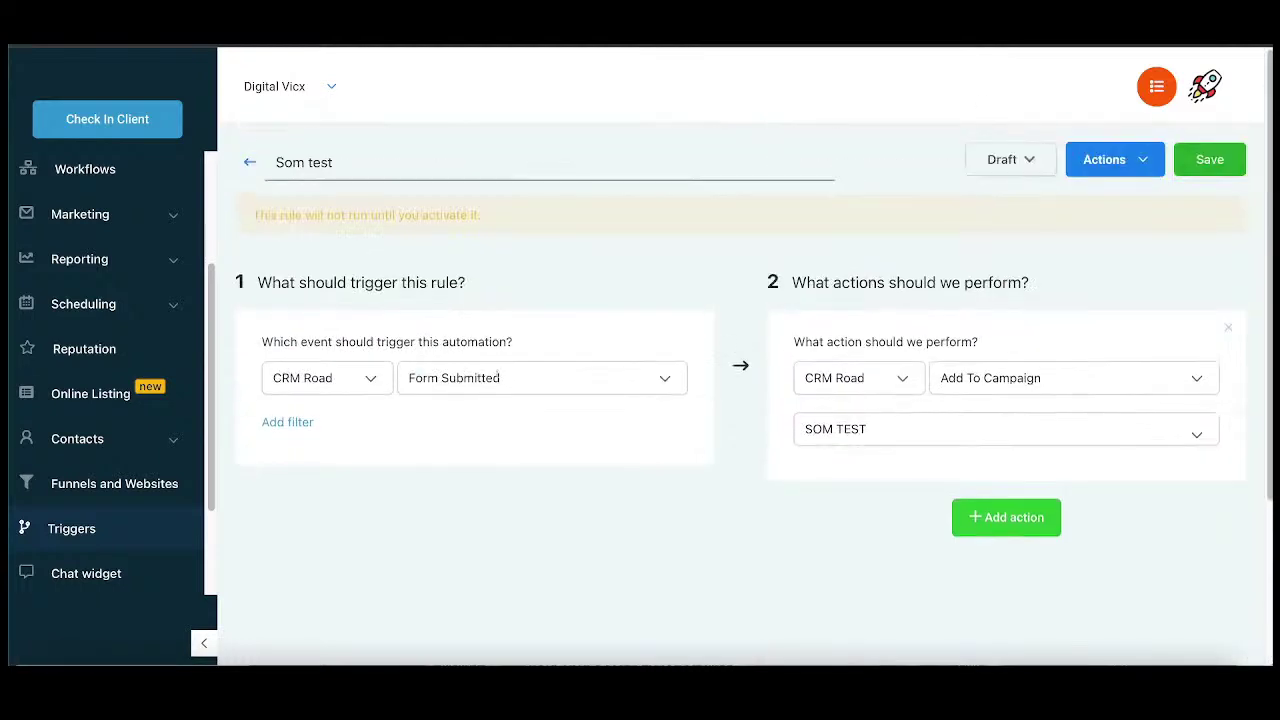
Step: Confirm the trigger is still Form Submitted and save the Som test rule
left_click(566, 378)
scroll(543, 261, "down", 3)
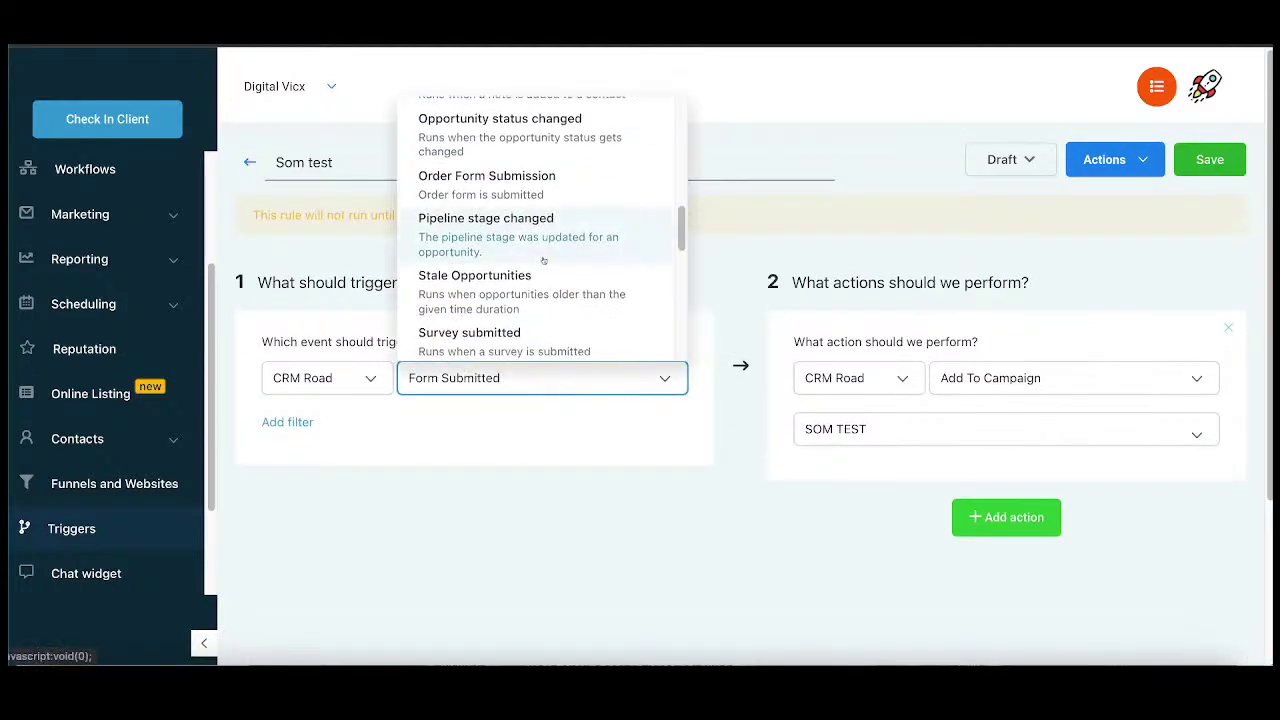
scroll(543, 261, "down", 4)
scroll(525, 295, "up", 1)
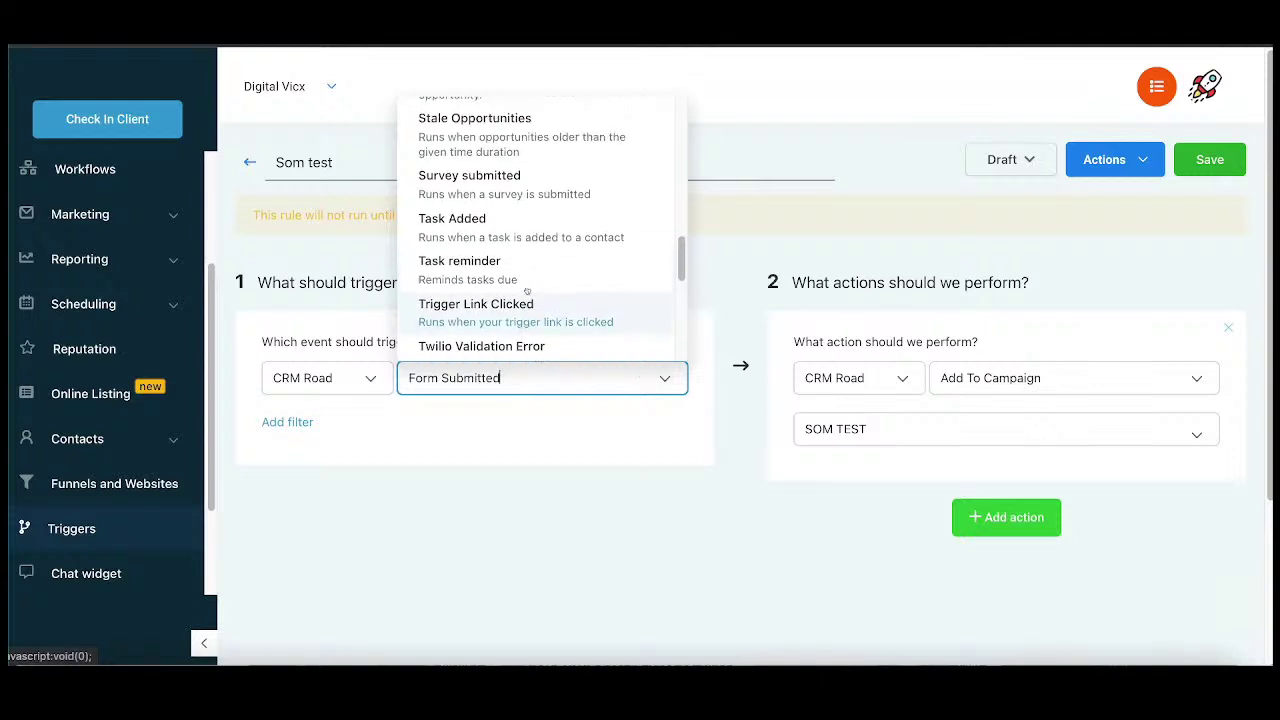
left_click(640, 443)
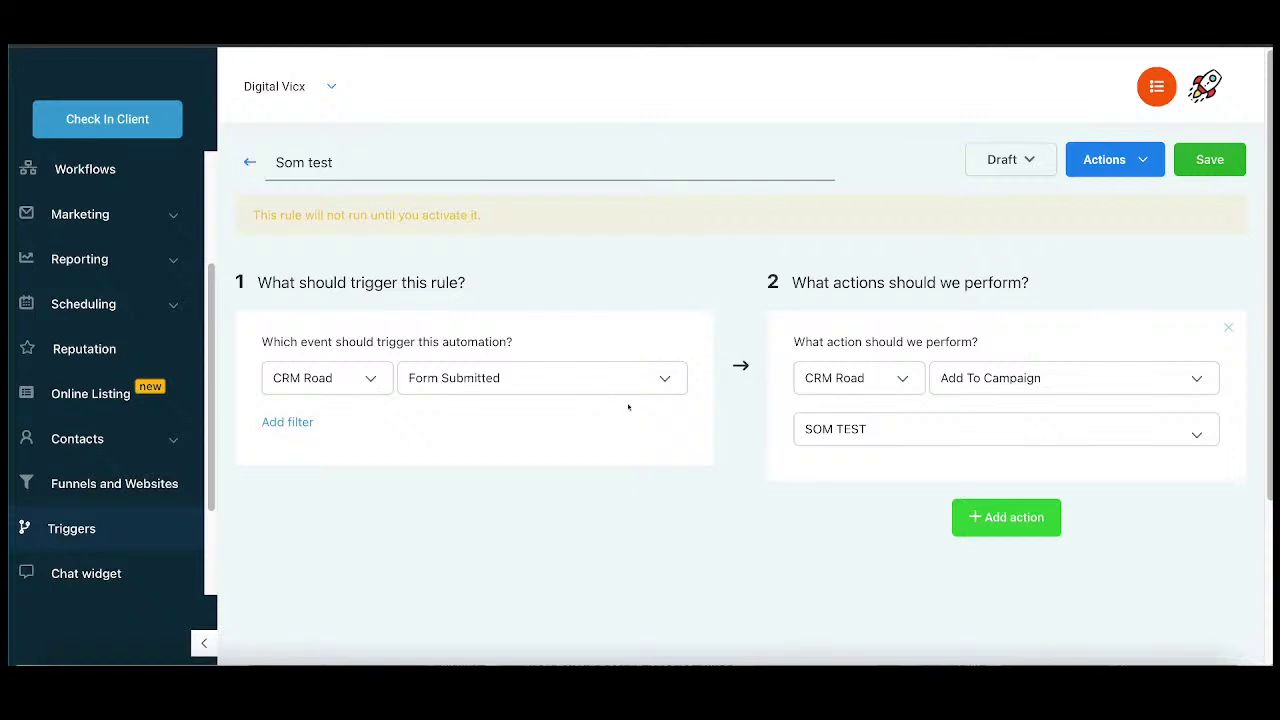
left_click(638, 385)
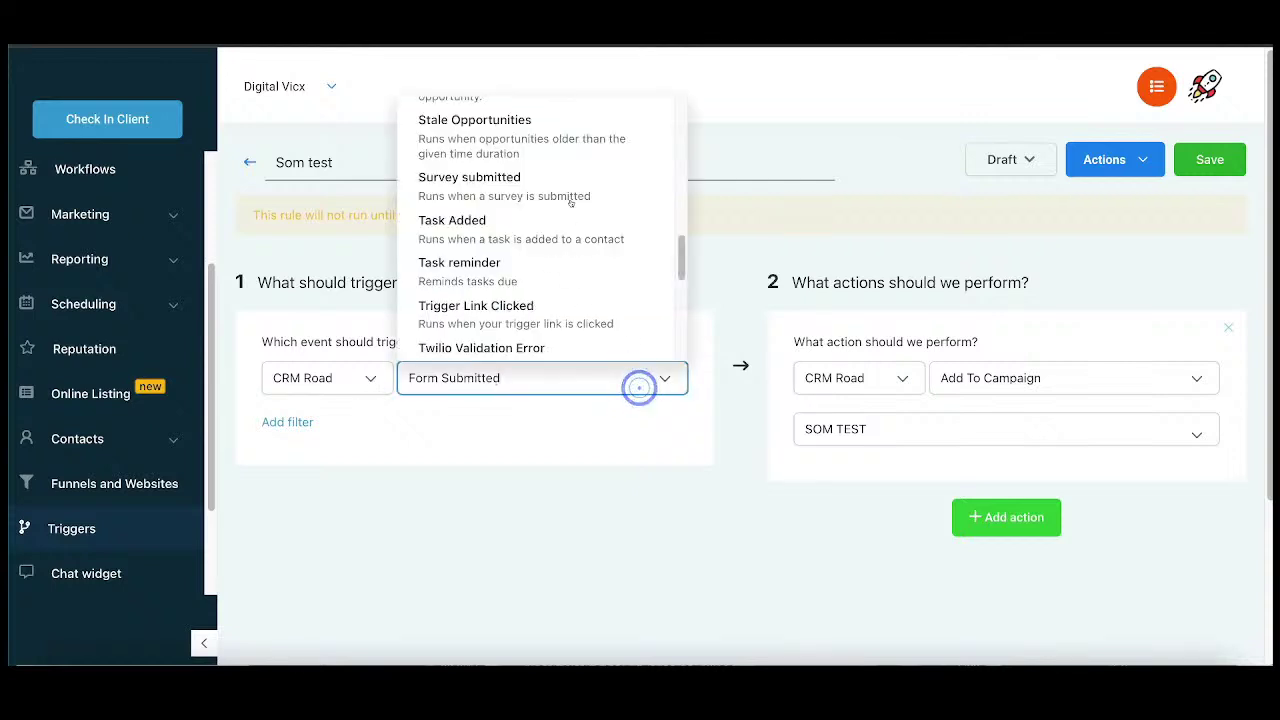
scroll(505, 188, "up", 5)
scroll(505, 190, "up", 3)
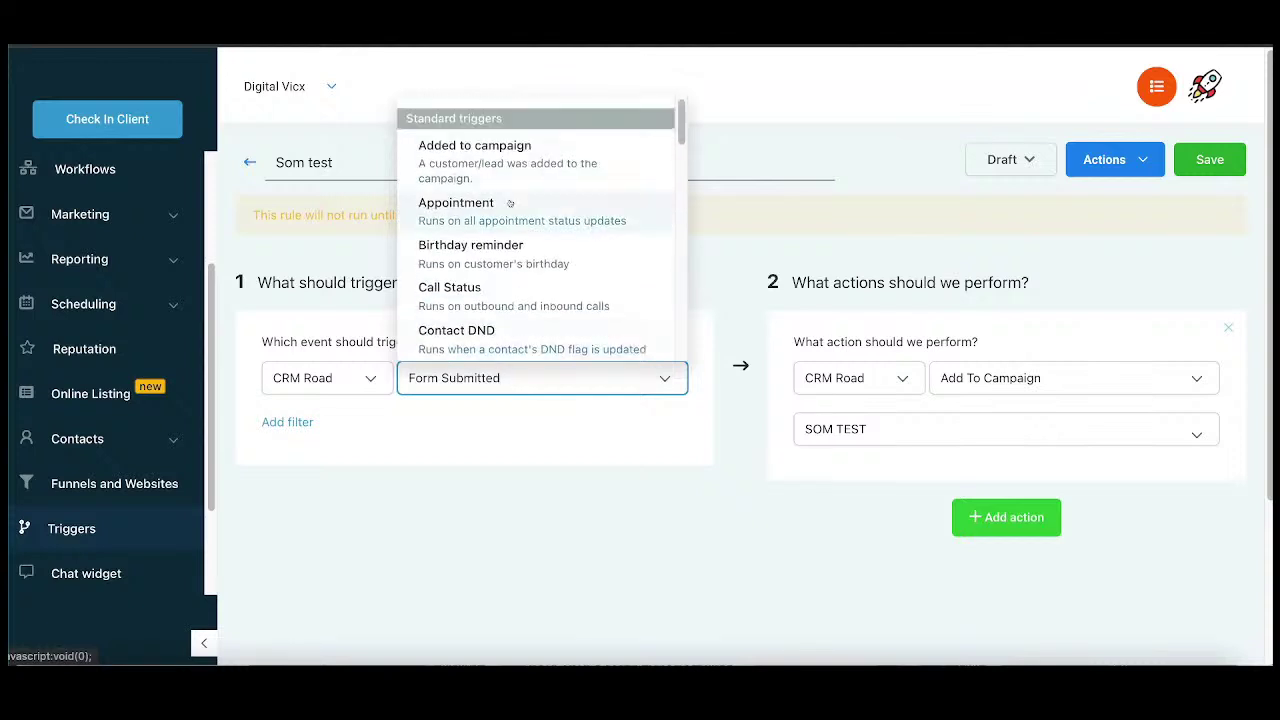
left_click(668, 471)
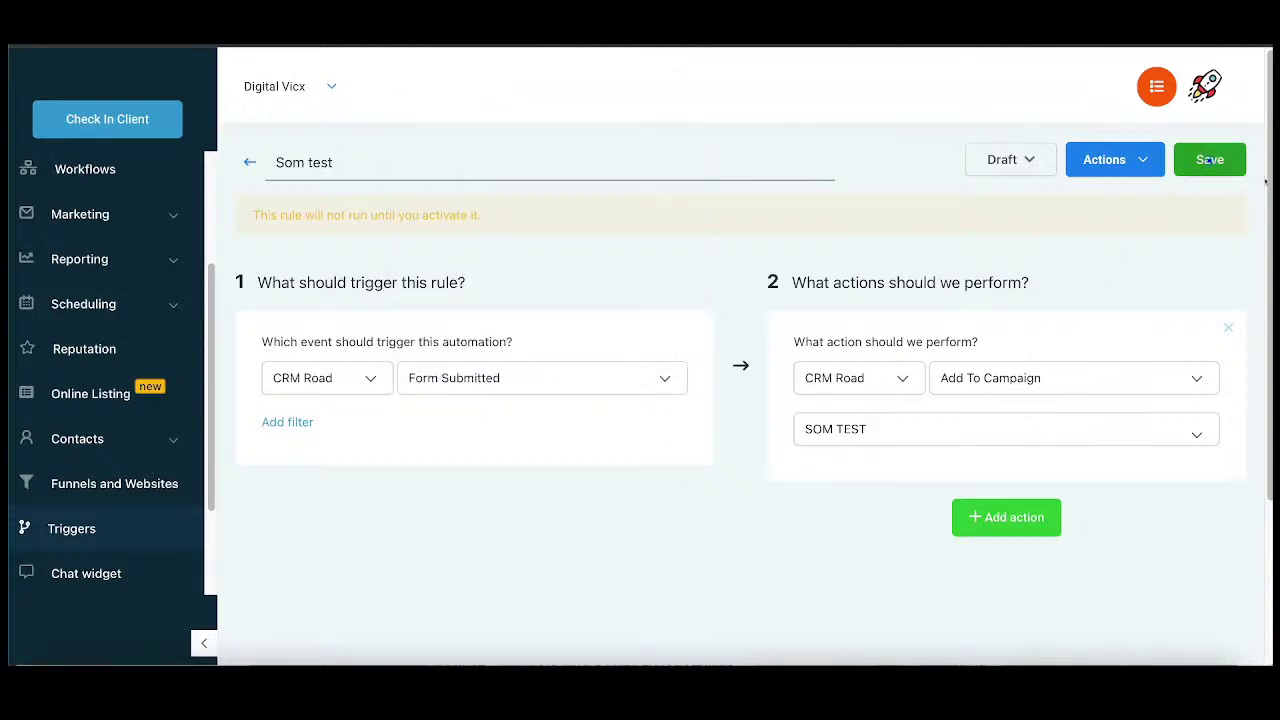
left_click(1195, 164)
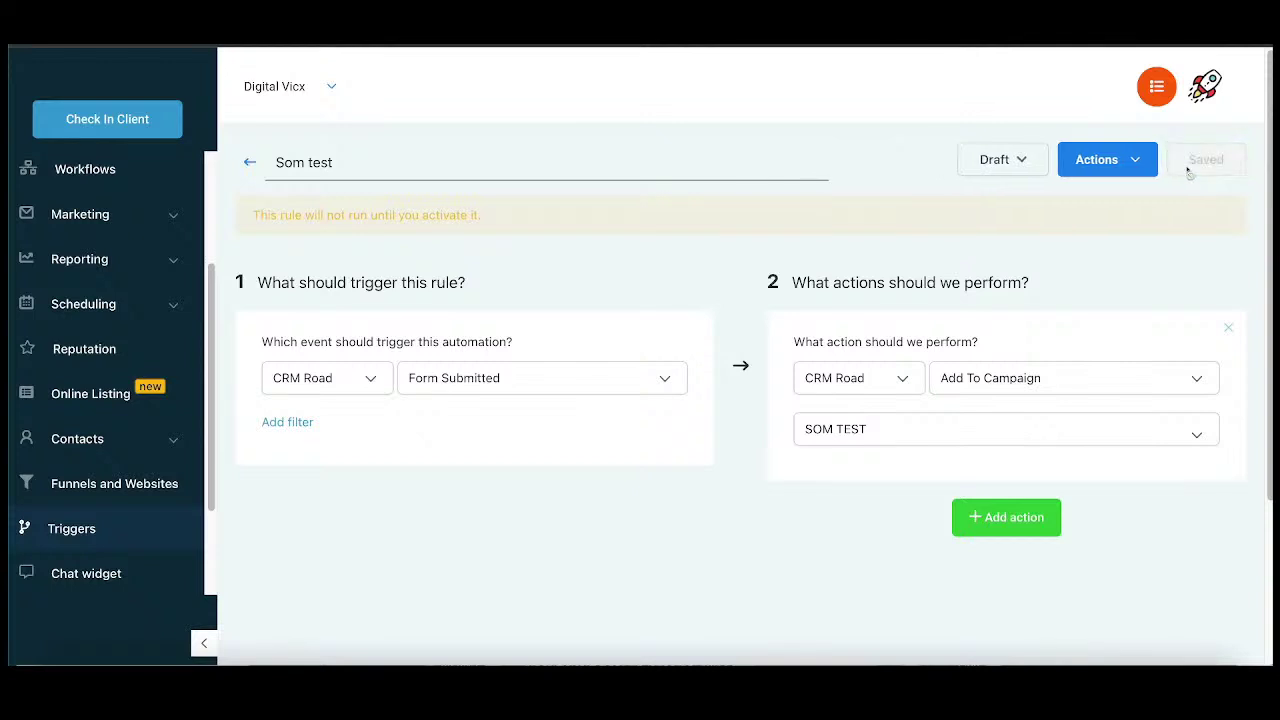
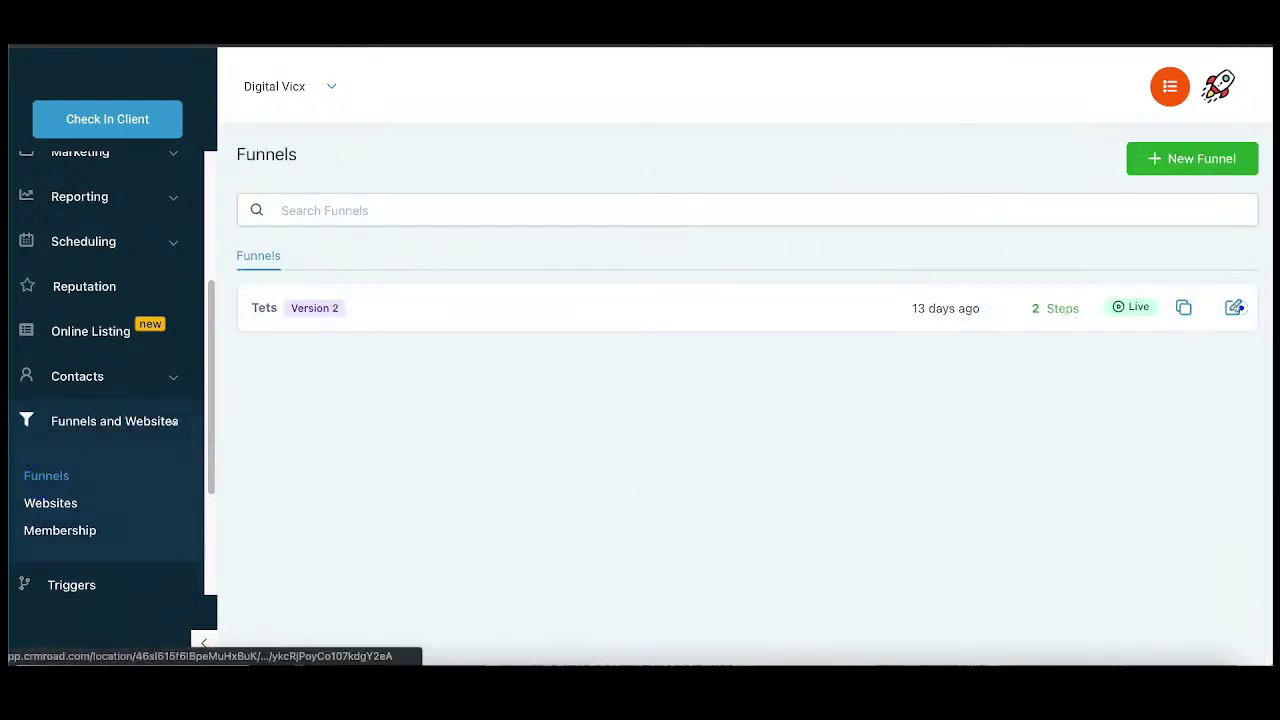
Step: Open the Tets funnel's steps and preview its Optin page in a new tab
left_click(1238, 308)
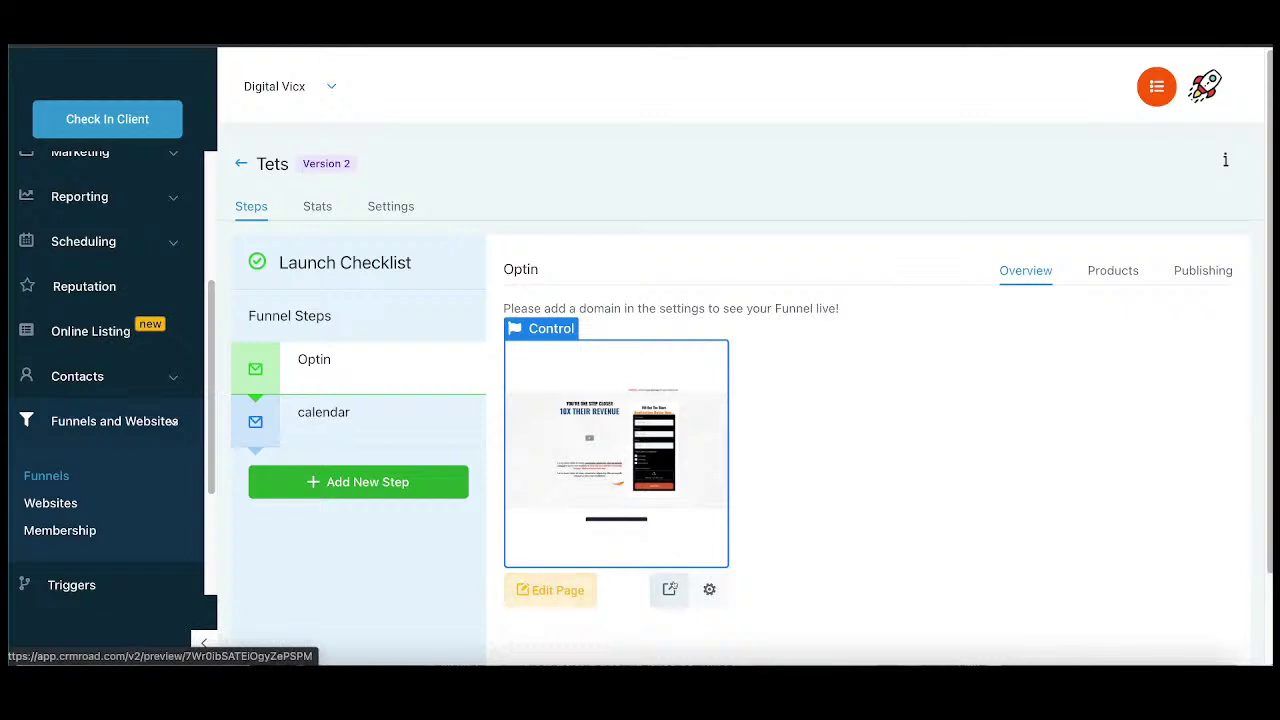
left_click(672, 588)
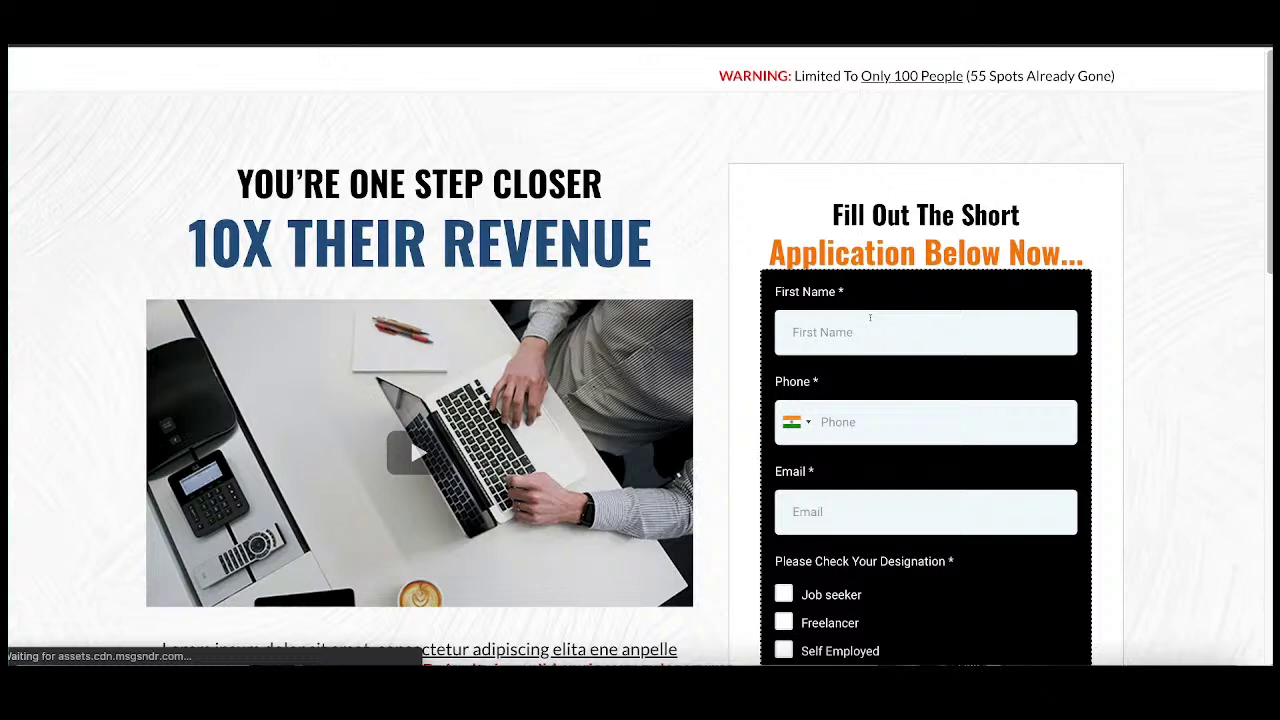
Step: Enter the applicant's first name and phone number, removing an extra trailing digit
left_click(871, 320)
scroll(890, 306, "down", 1)
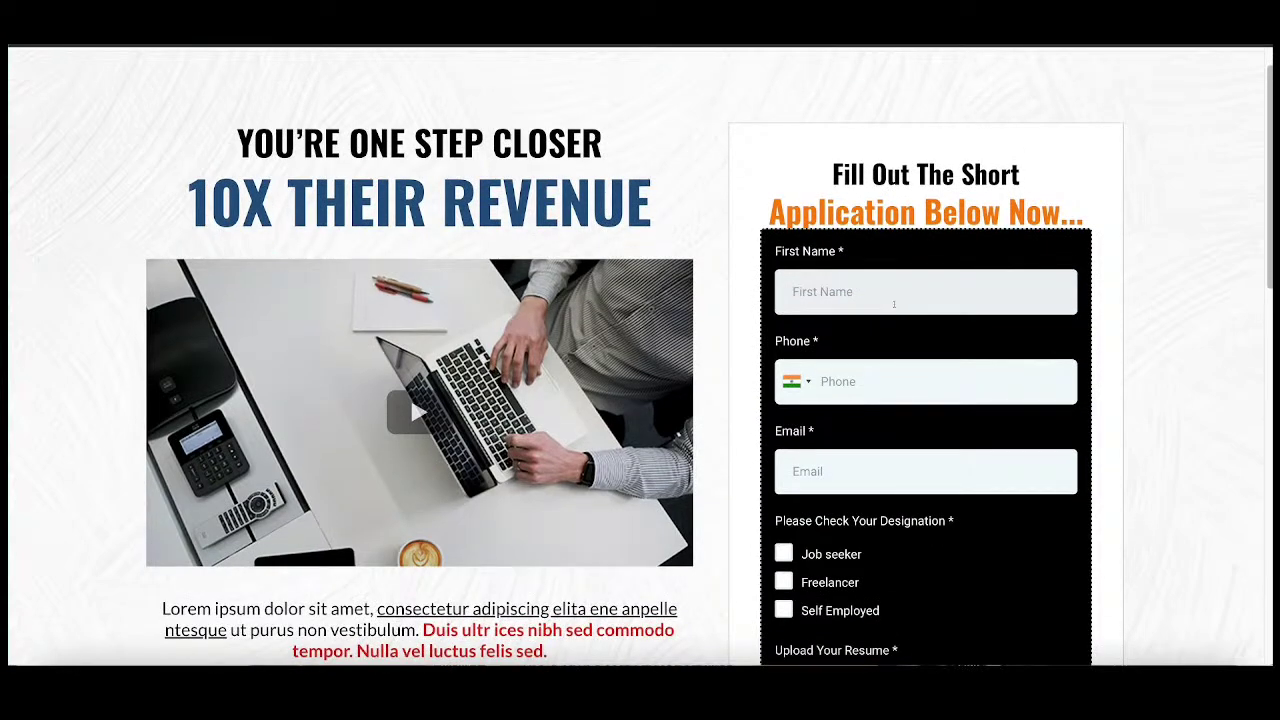
type("som")
left_click(886, 376)
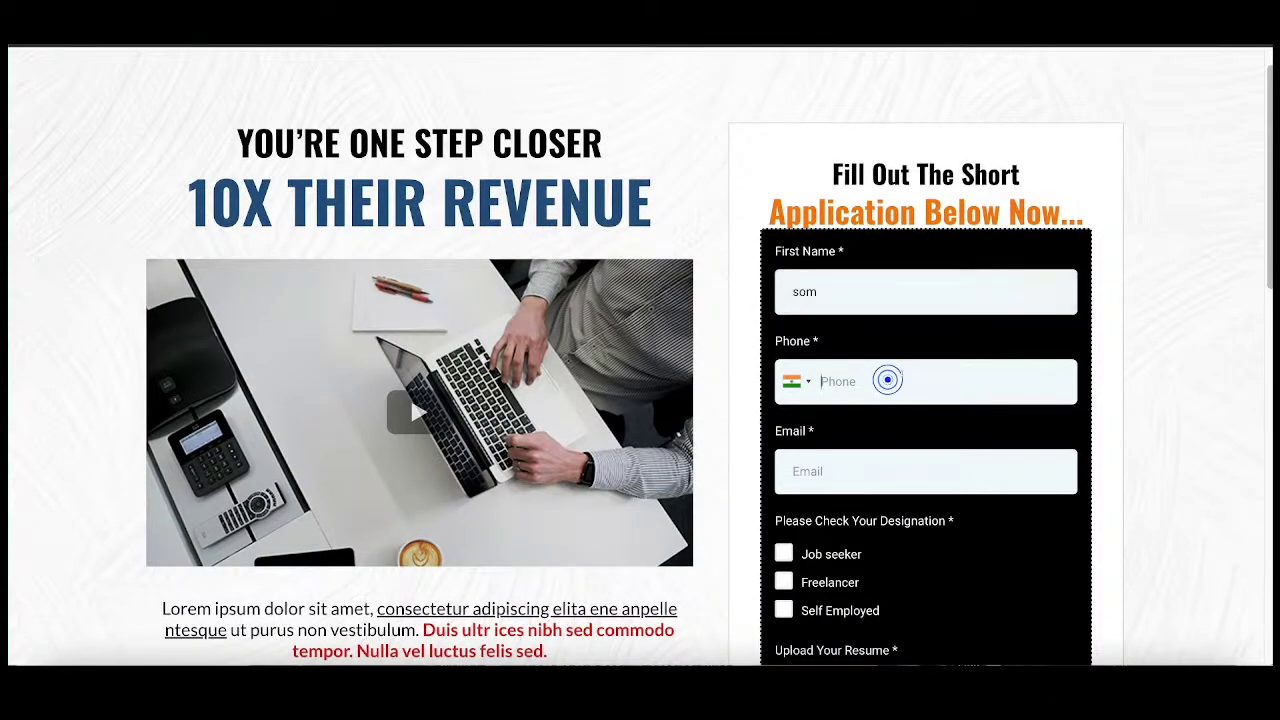
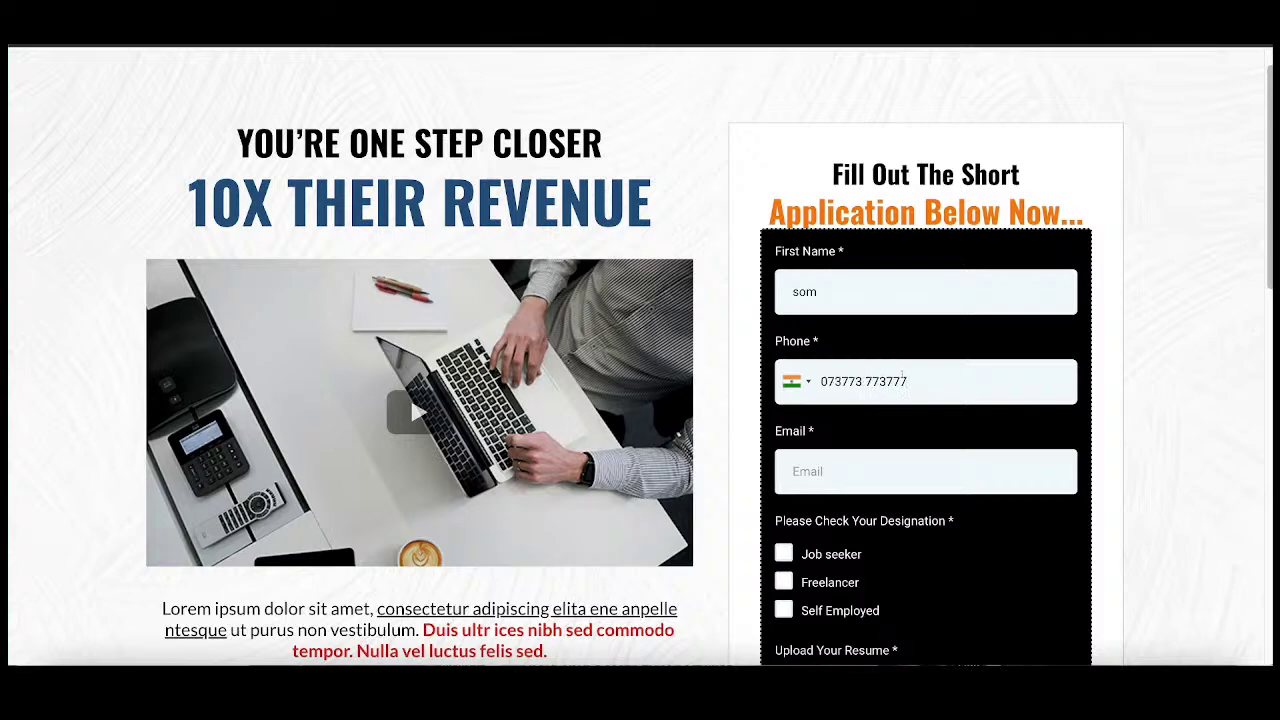
Step: Enter the applicant's email address, tick Job seeker as designation, and click Get Started
left_click(920, 469)
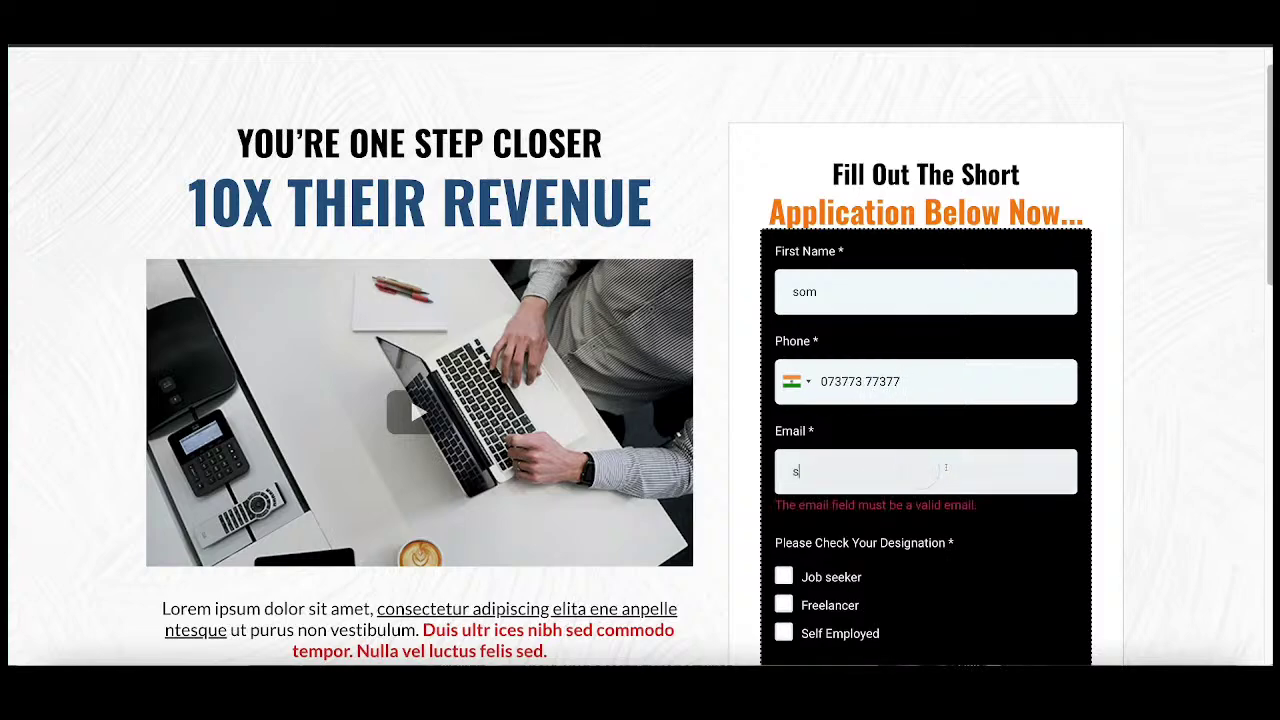
key("BackSpace")
key("BackSpace")
key("BackSpace")
scroll(779, 320, "down", 3)
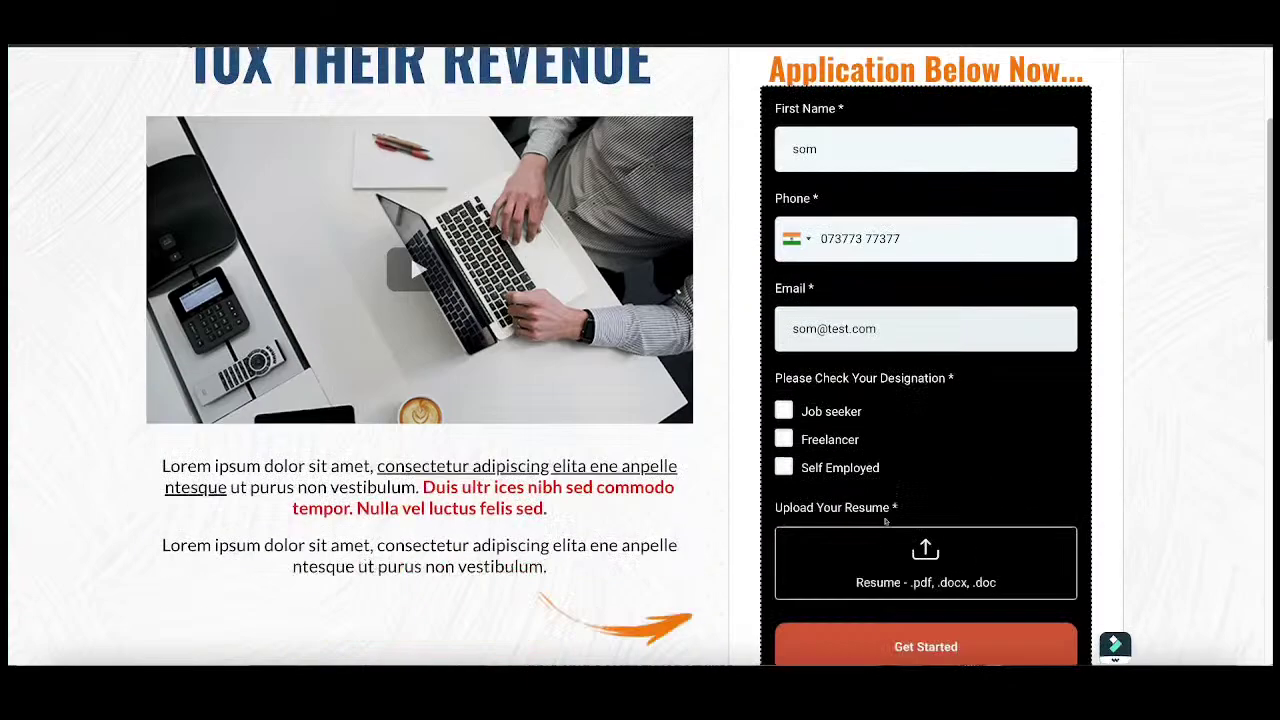
left_click(783, 328)
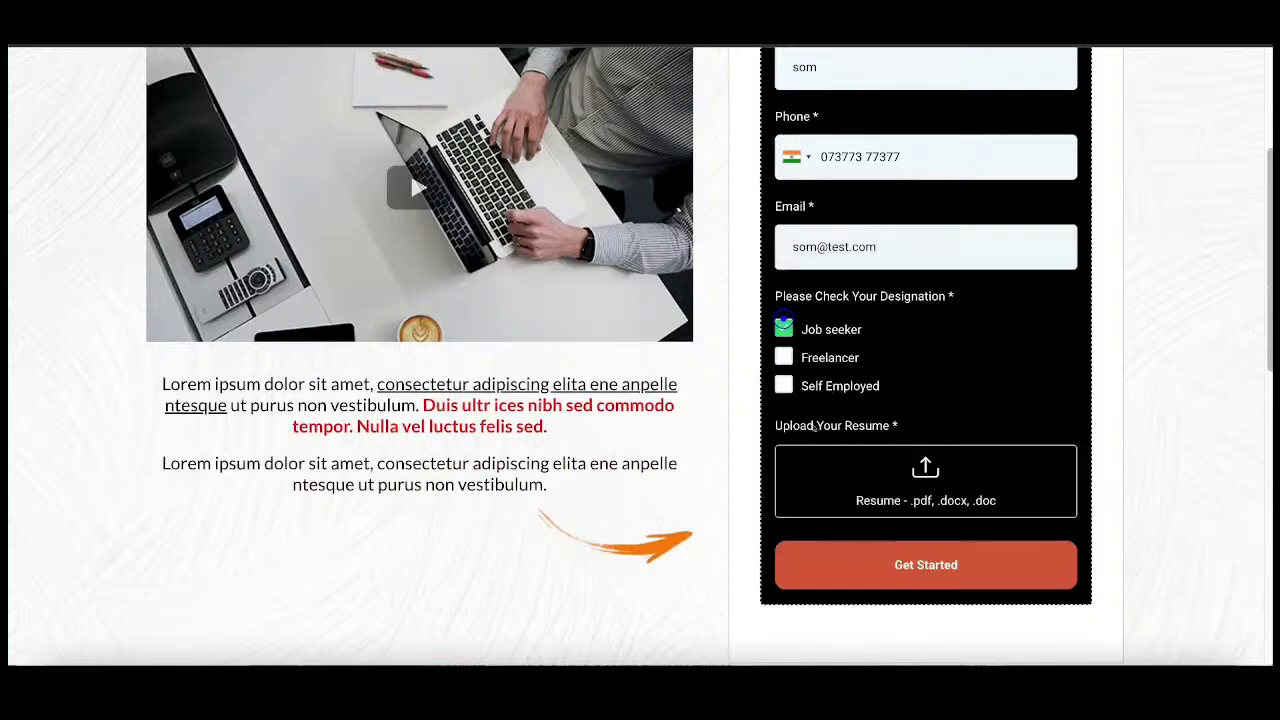
left_click(987, 564)
Step: Upload 4-The-Basics-of-Facebook-Ads-9-1-2020.pdf from Downloads as the resume and click Get Started
left_click(898, 468)
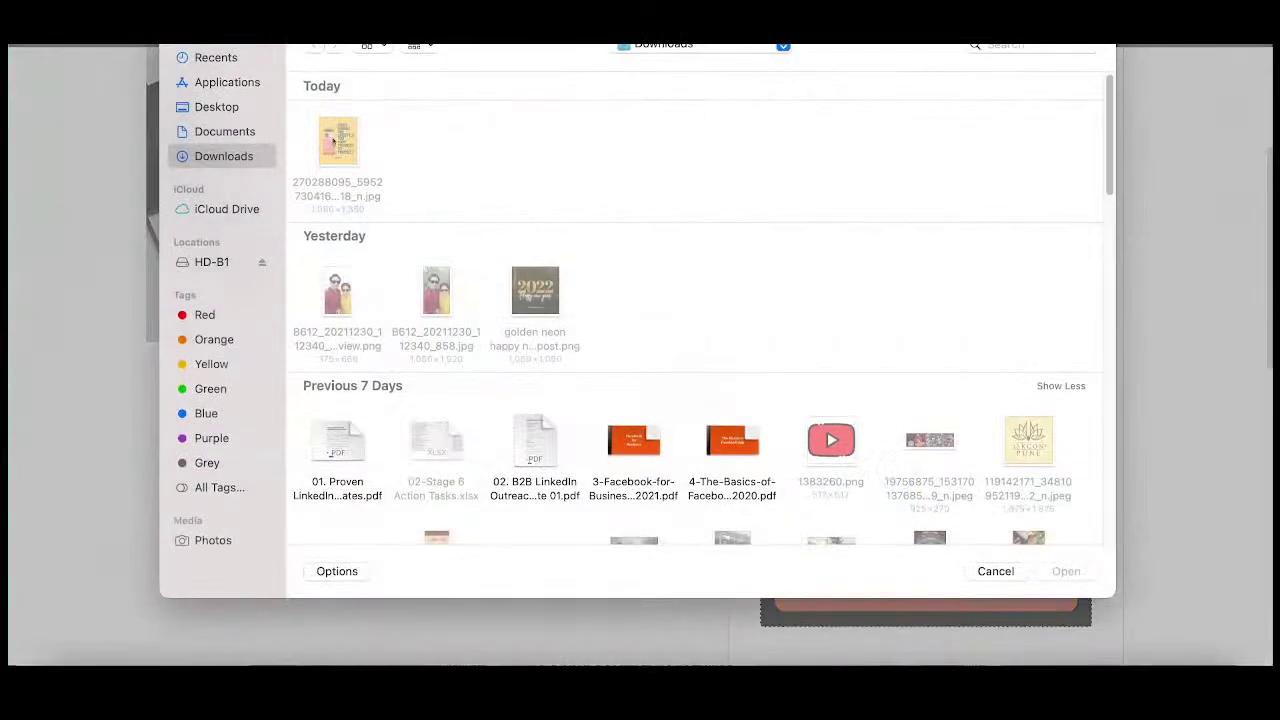
scroll(737, 449, "down", 1)
left_click(733, 385)
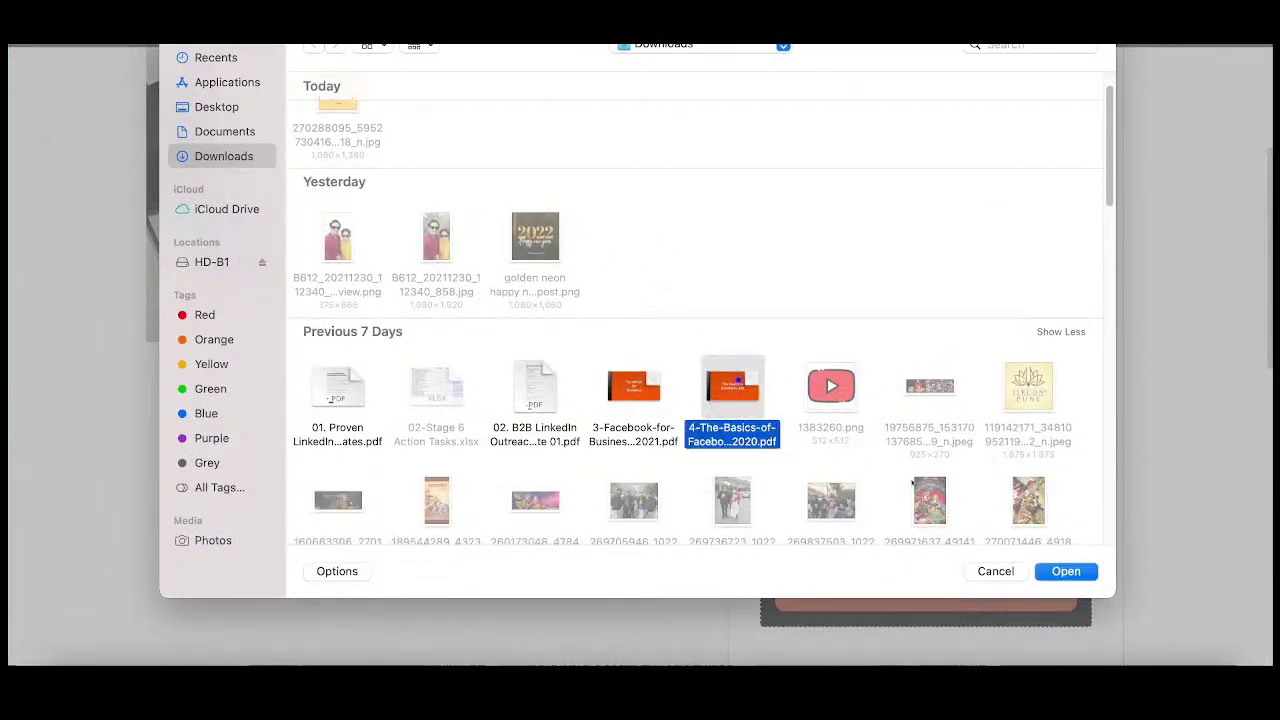
left_click(1066, 571)
left_click(1066, 566)
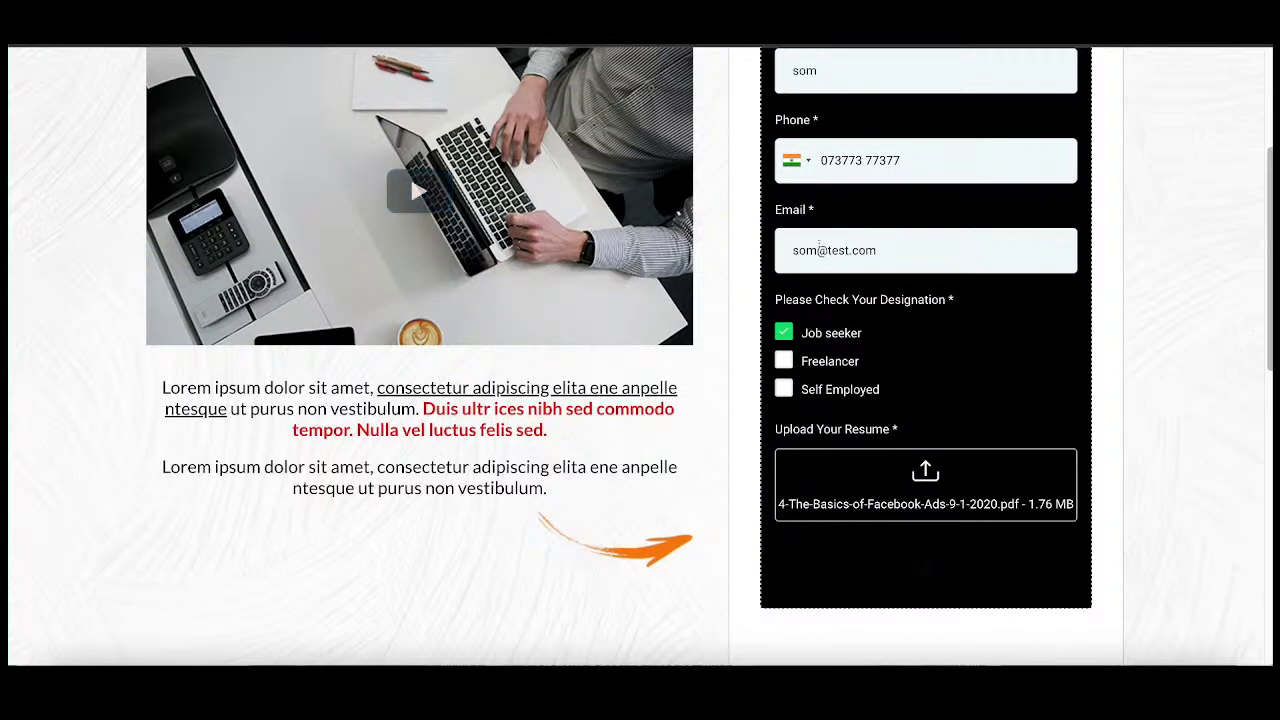
scroll(1026, 458, "down", 1)
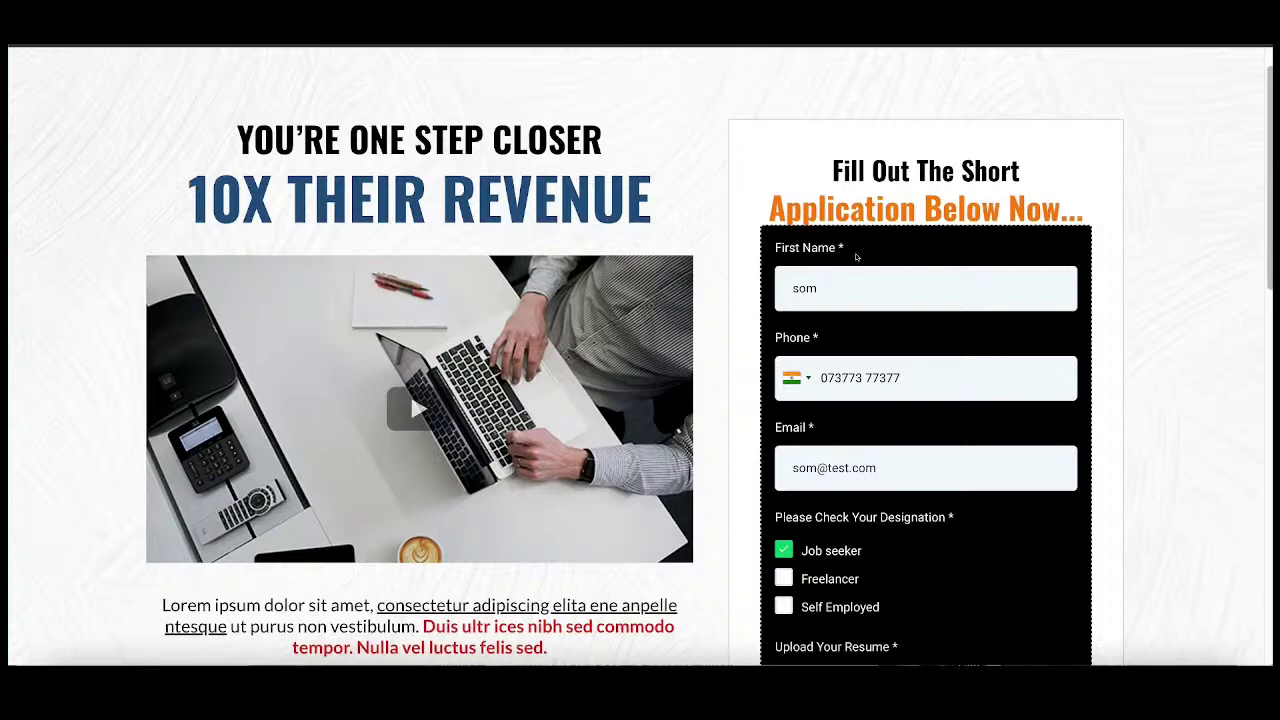
Step: Go to Triggers in the sidebar and edit the Som test rule (Form Submitted → Add To Campaign)
key("Return")
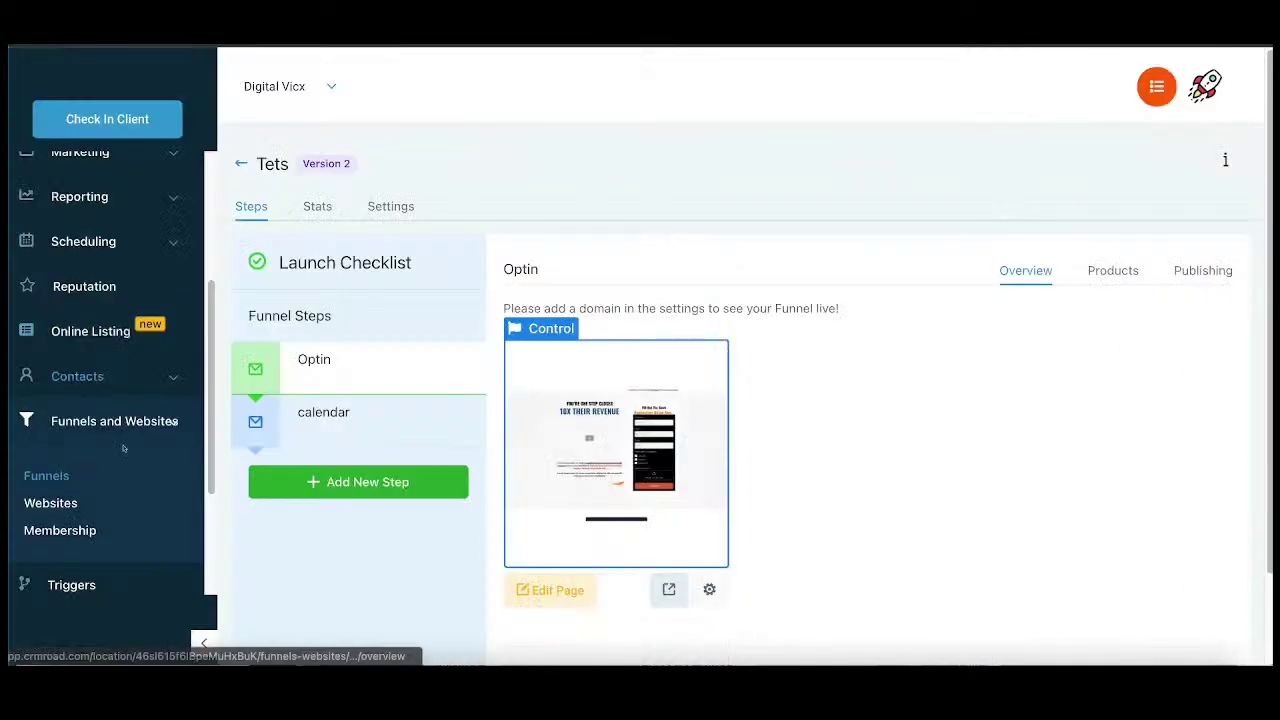
scroll(93, 503, "down", 4)
left_click(80, 388)
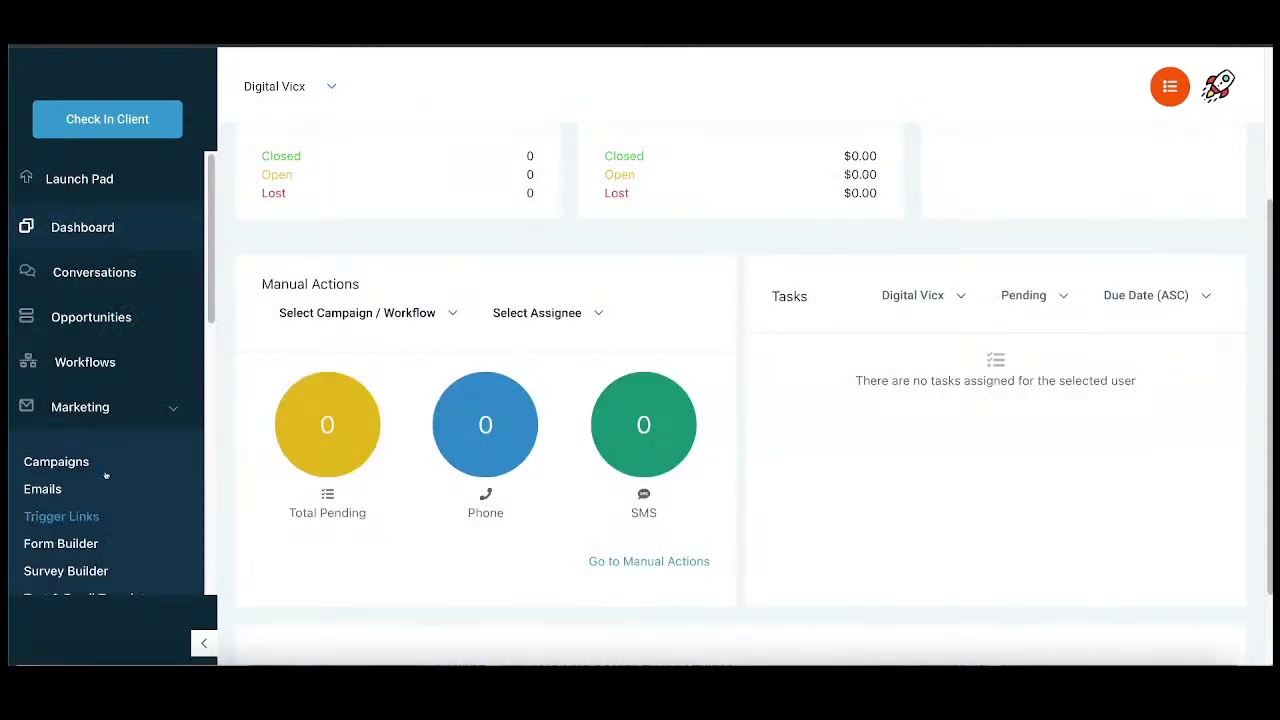
scroll(105, 475, "down", 5)
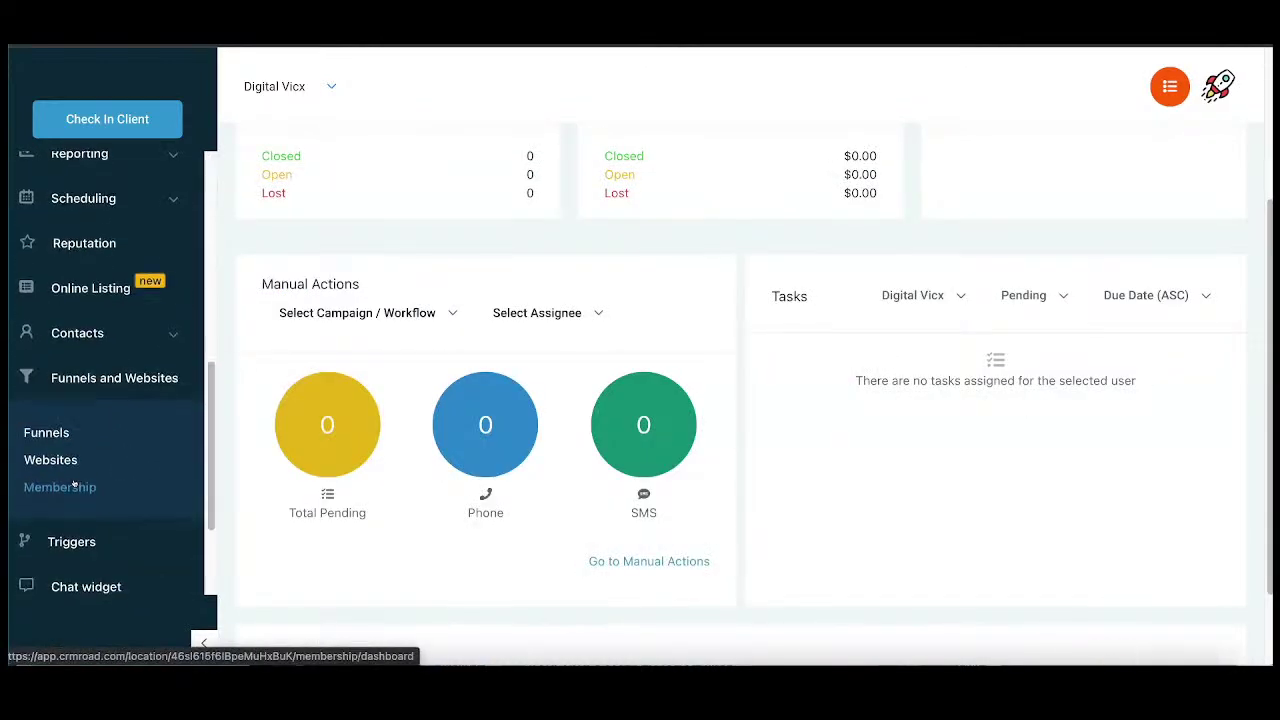
scroll(70, 420, "down", 2)
left_click(70, 392)
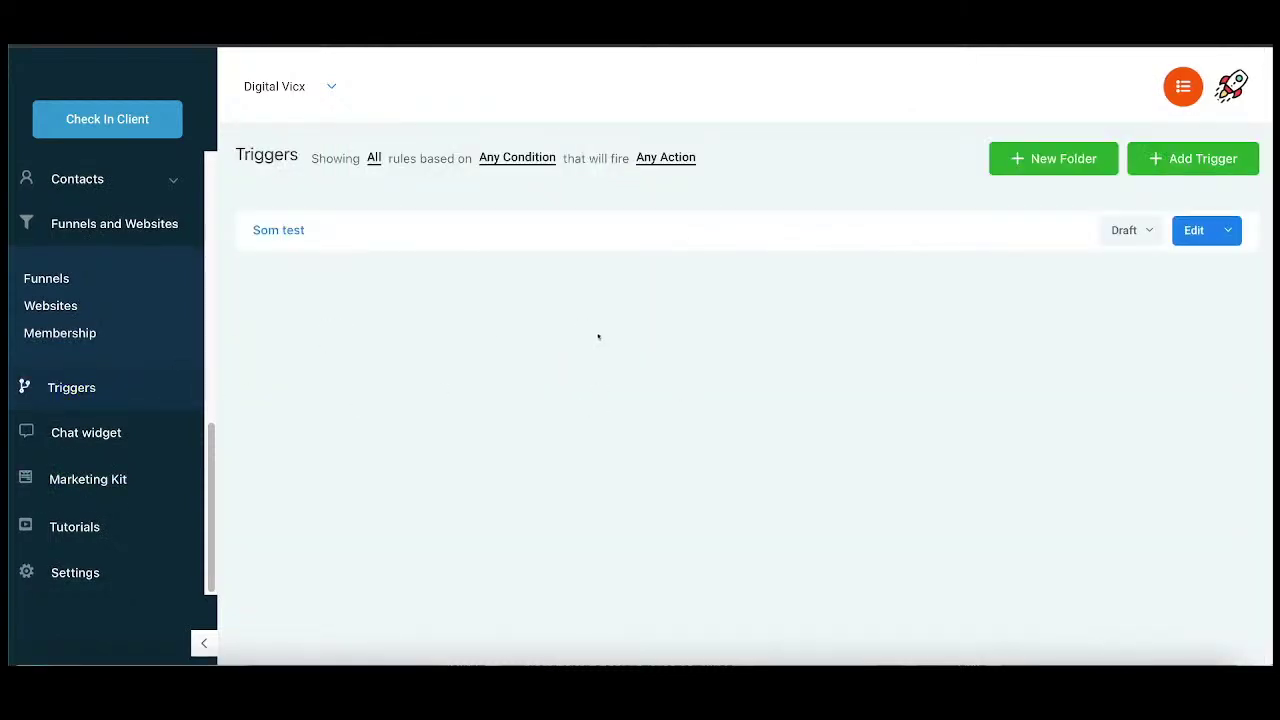
left_click(1194, 230)
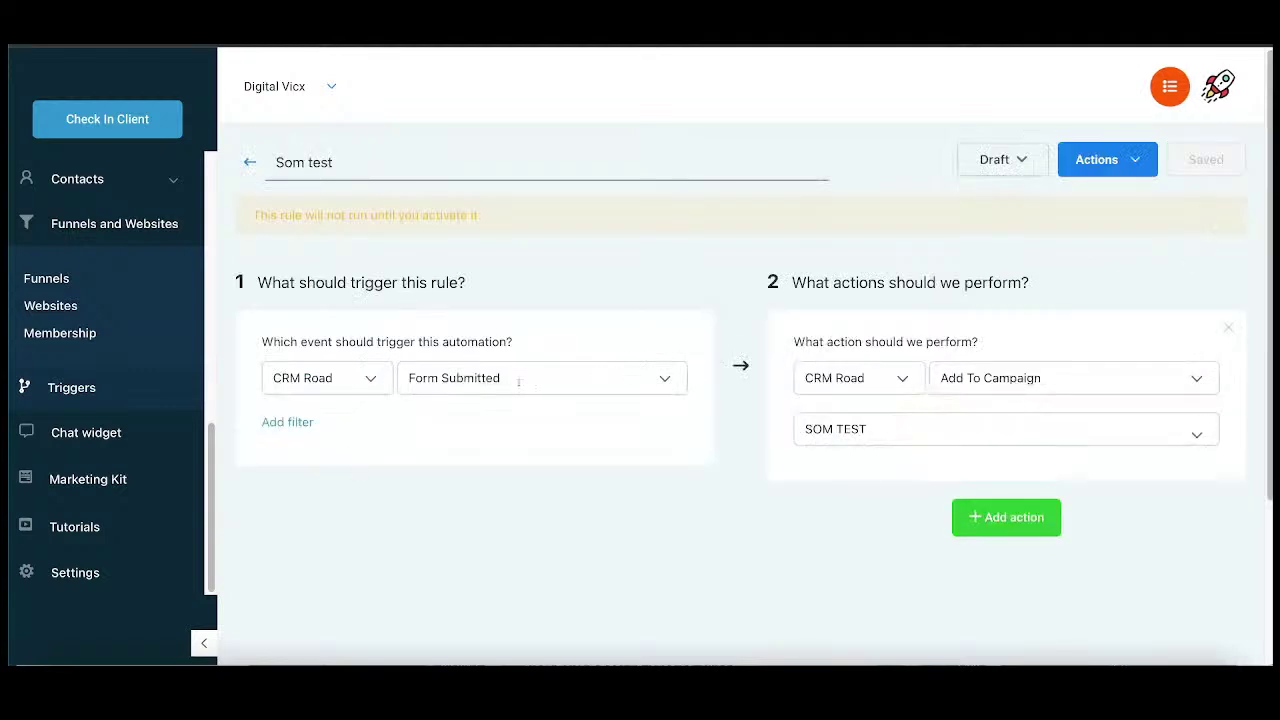
left_click(518, 382)
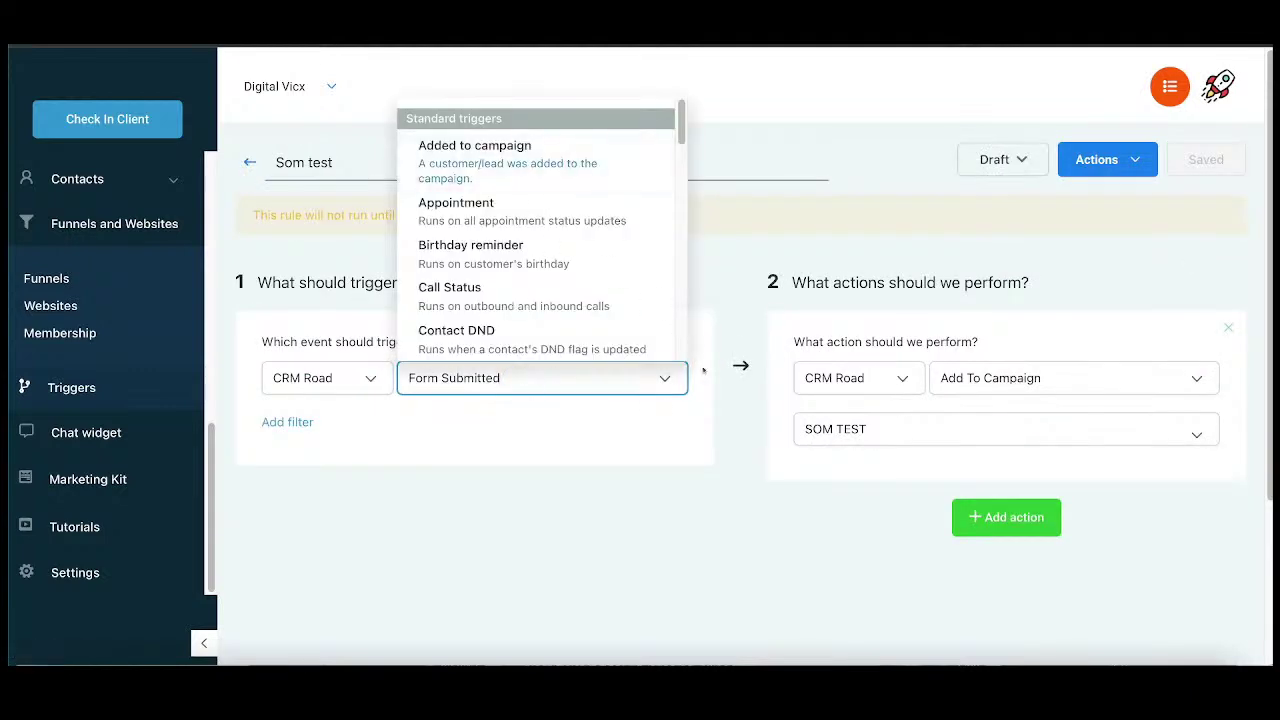
left_click_drag(1046, 281, 790, 280)
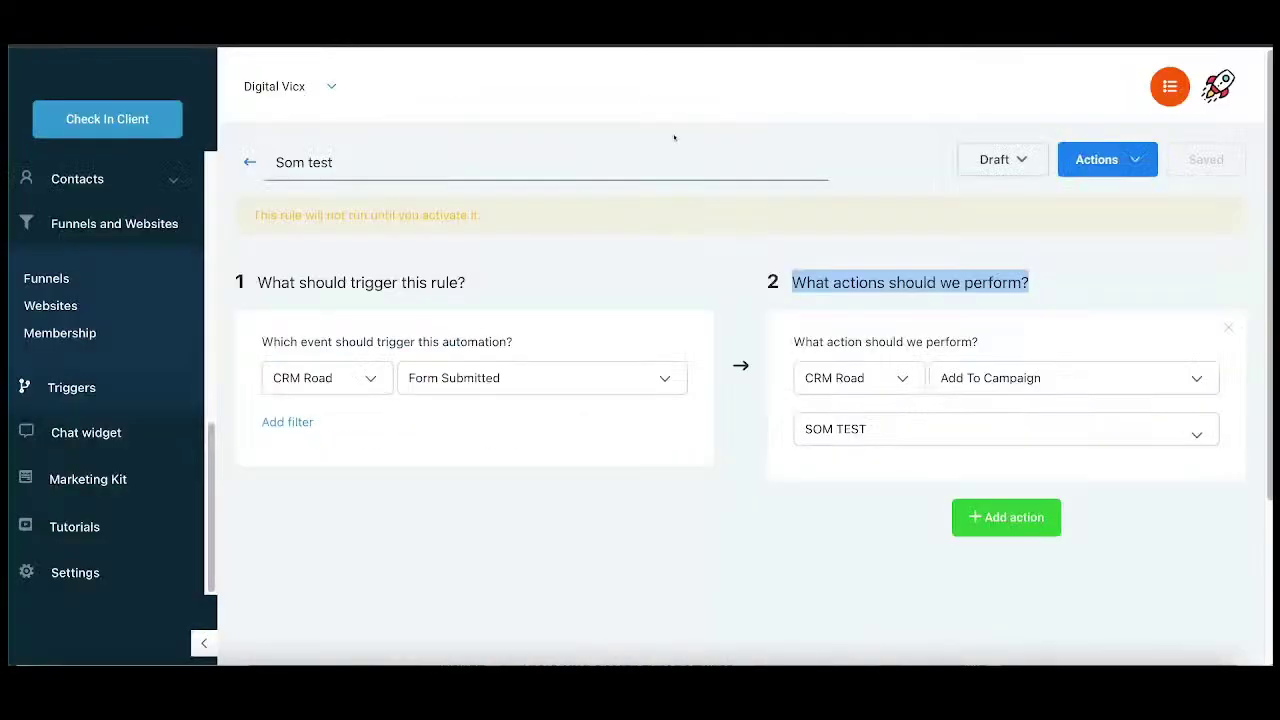
left_click(695, 429)
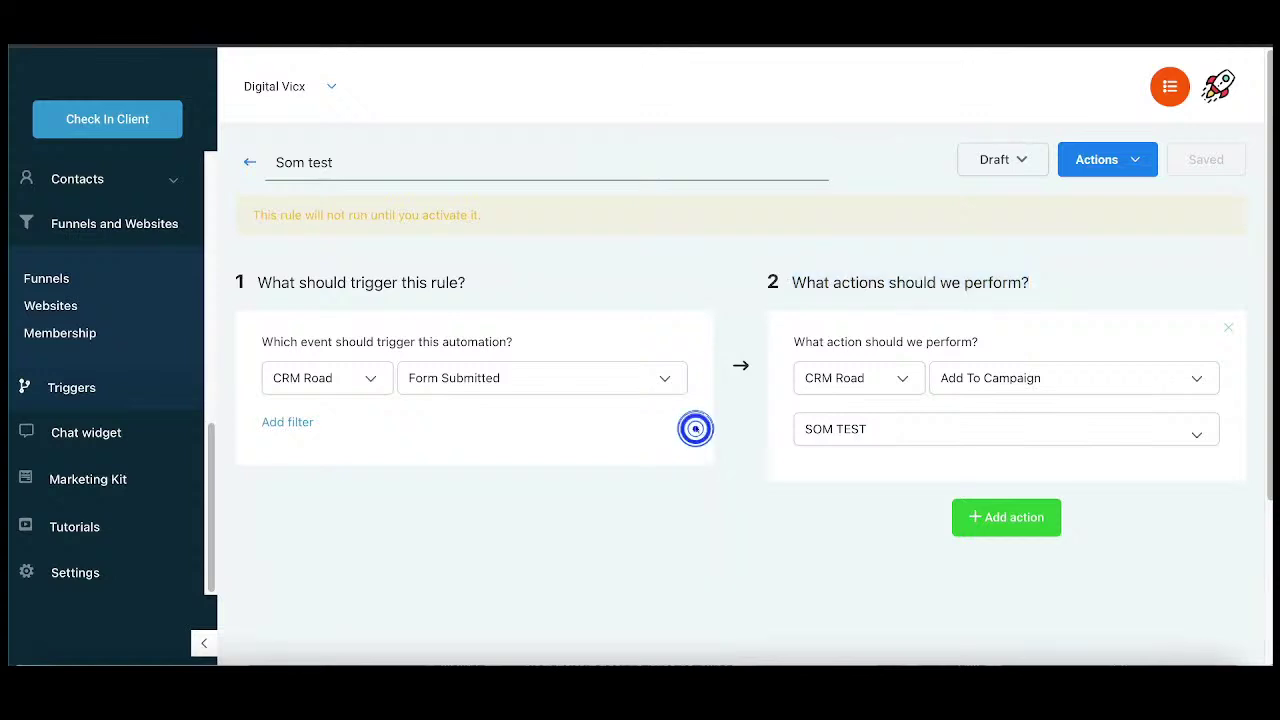
left_click(287, 422)
left_click(505, 447)
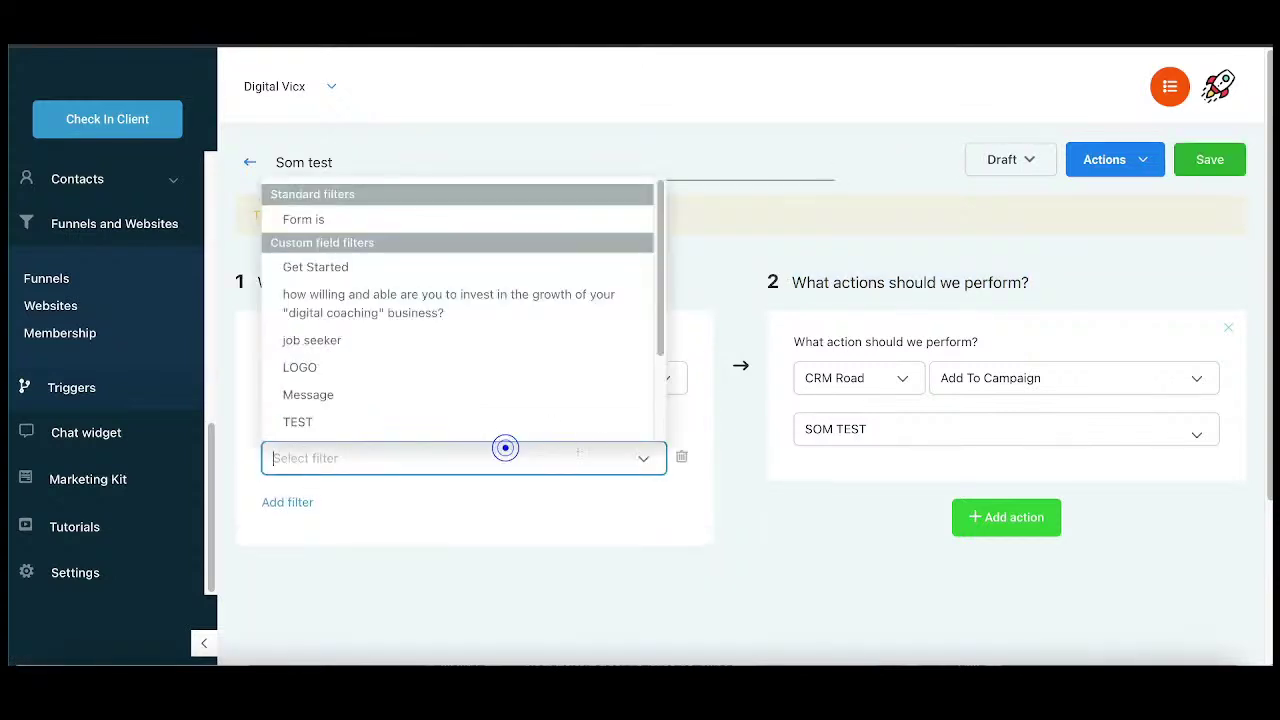
left_click(520, 545)
left_click(414, 459)
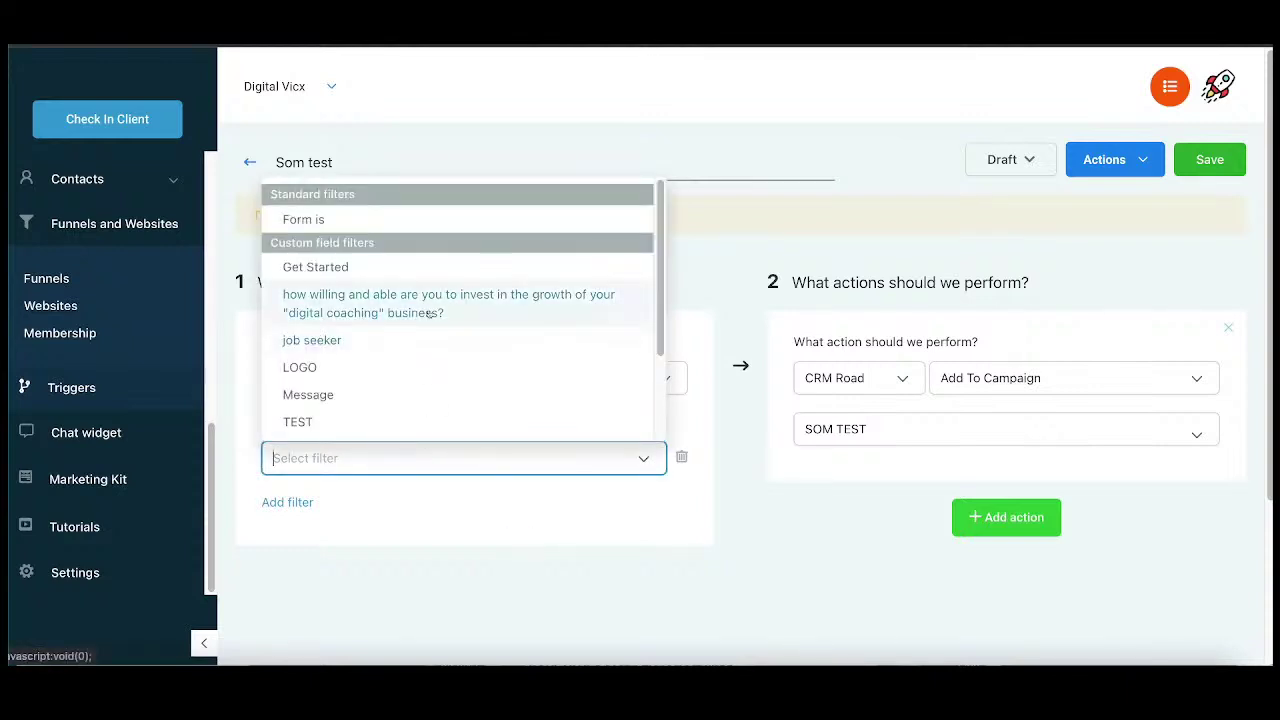
left_click(454, 506)
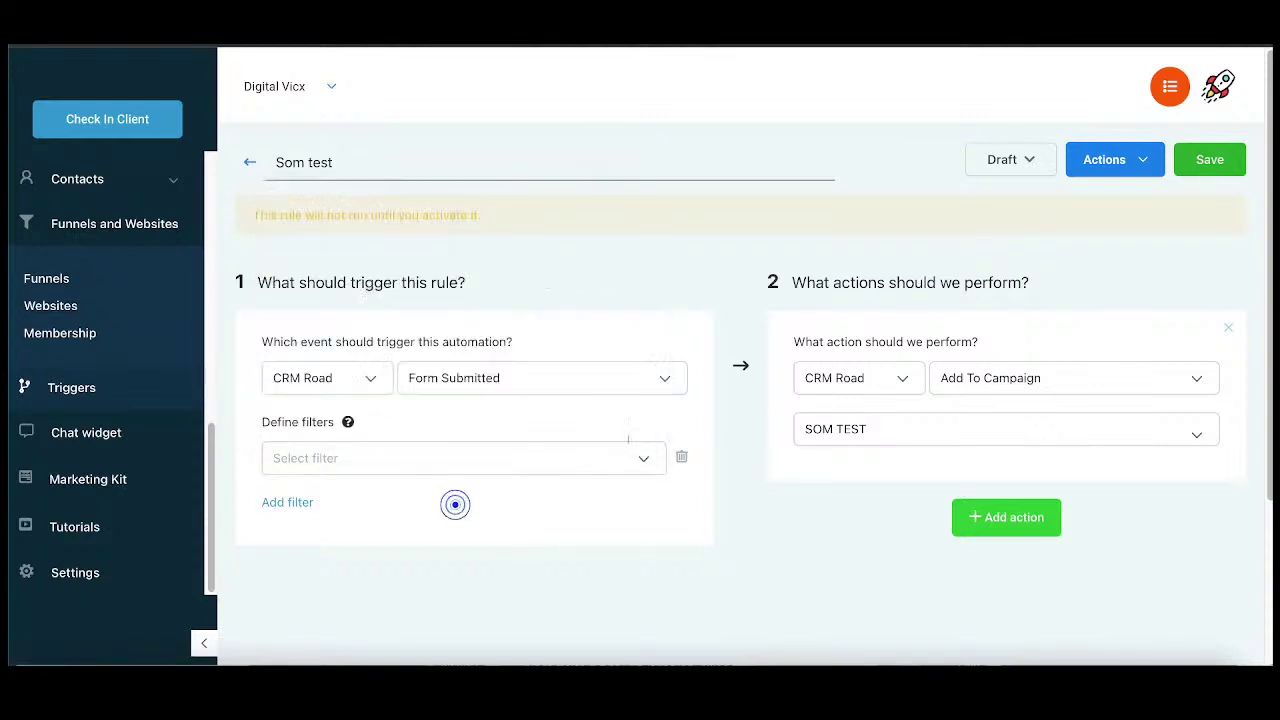
left_click(681, 458)
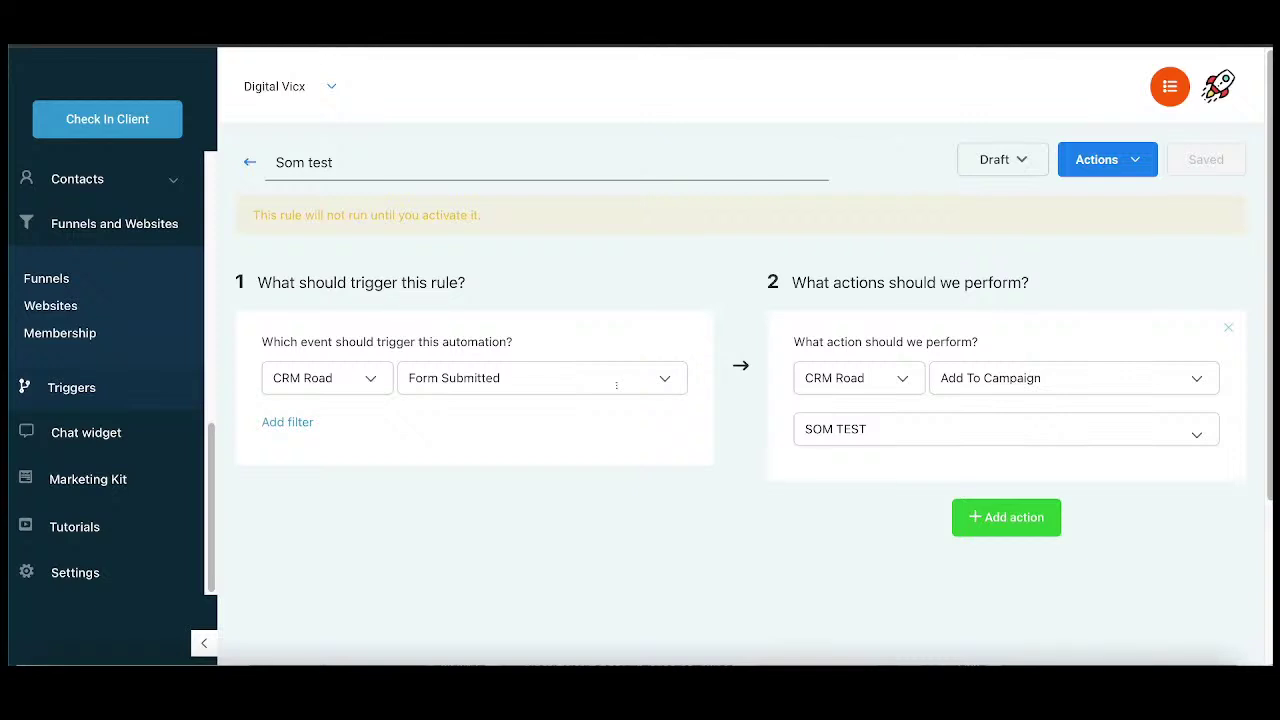
left_click(680, 433)
left_click_drag(494, 281, 272, 283)
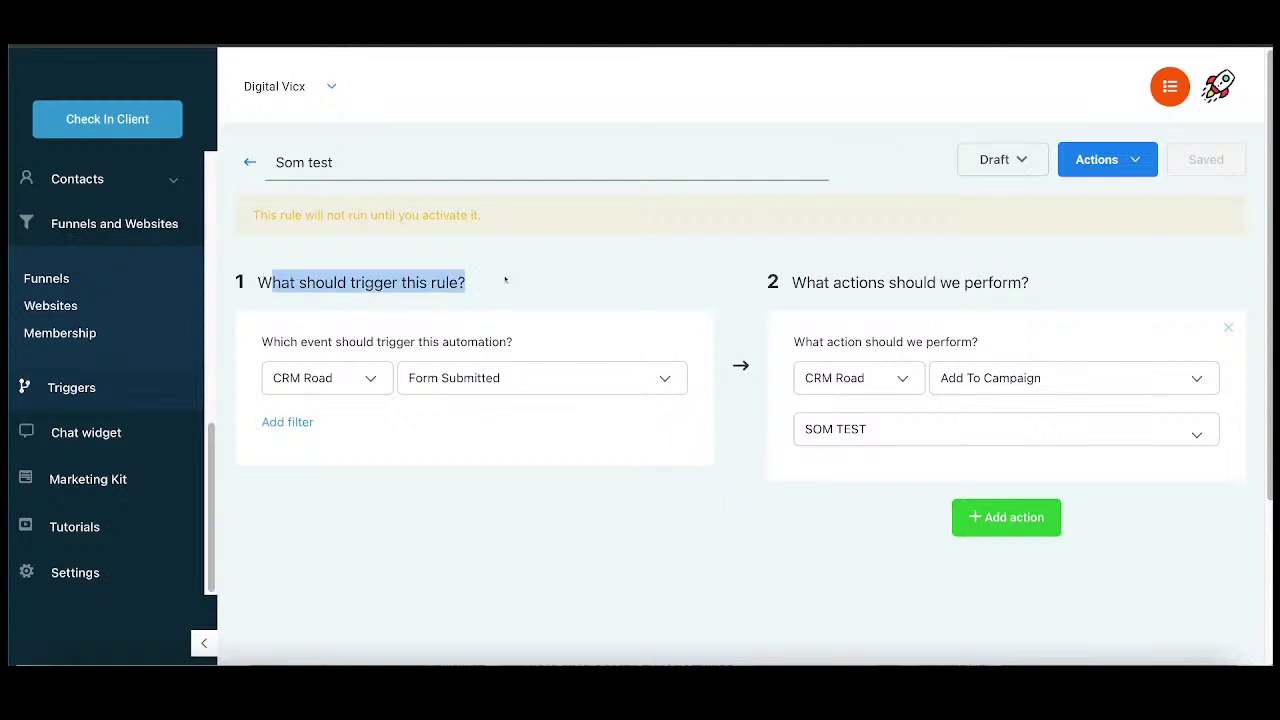
left_click(560, 292)
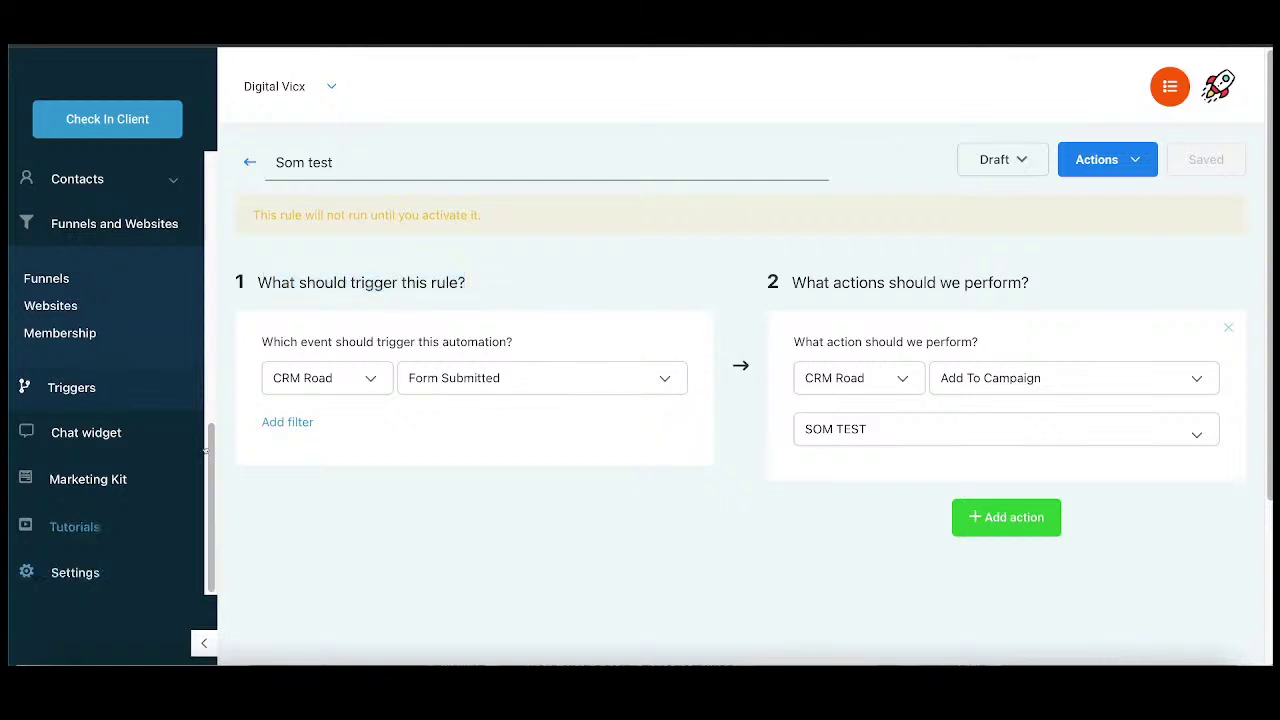